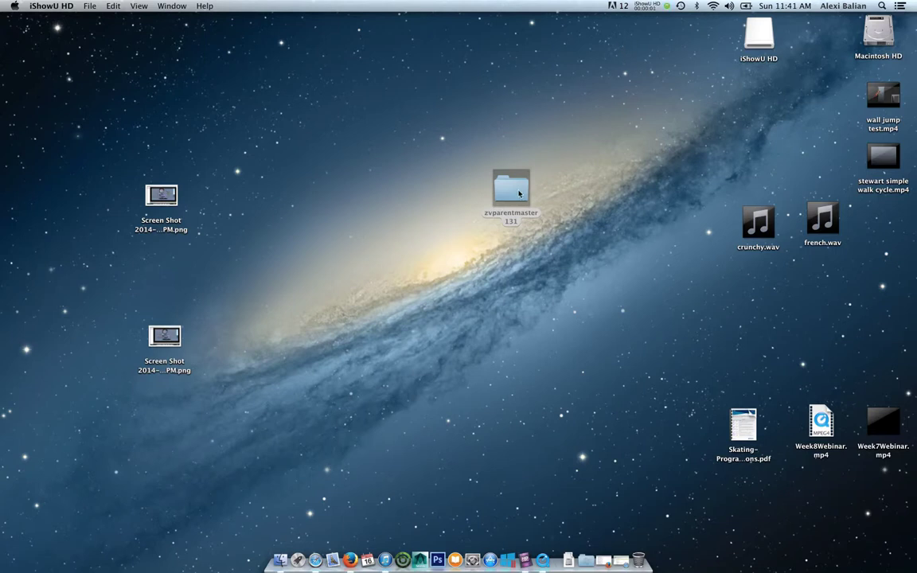
Open the zvparentmaster131 folder and its readme.txt, enlarging the TextEdit window to show the instructions
{"action": "left_click_drag", "start_coordinate": [518, 193], "coordinate": [470, 348]}
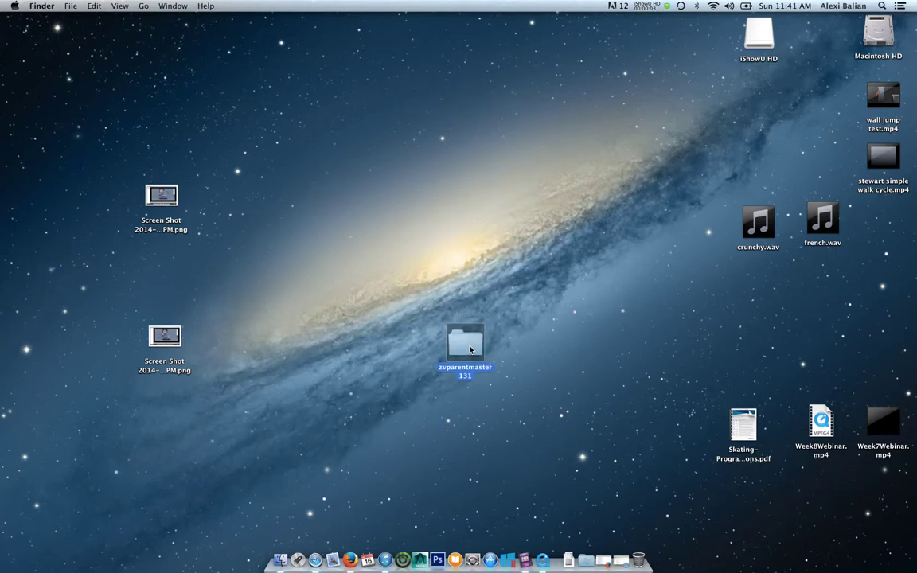
{"action": "double_click", "coordinate": [470, 349]}
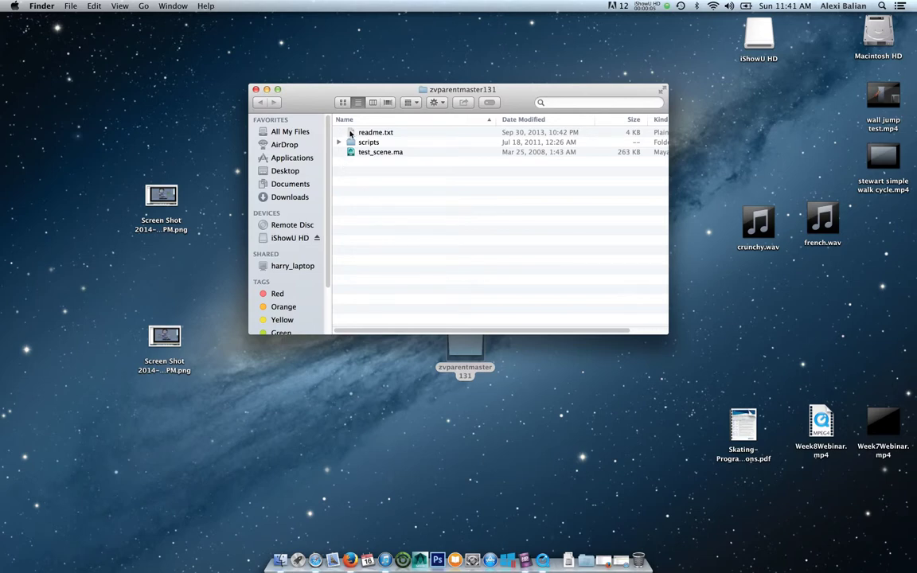
{"action": "double_click", "coordinate": [351, 133]}
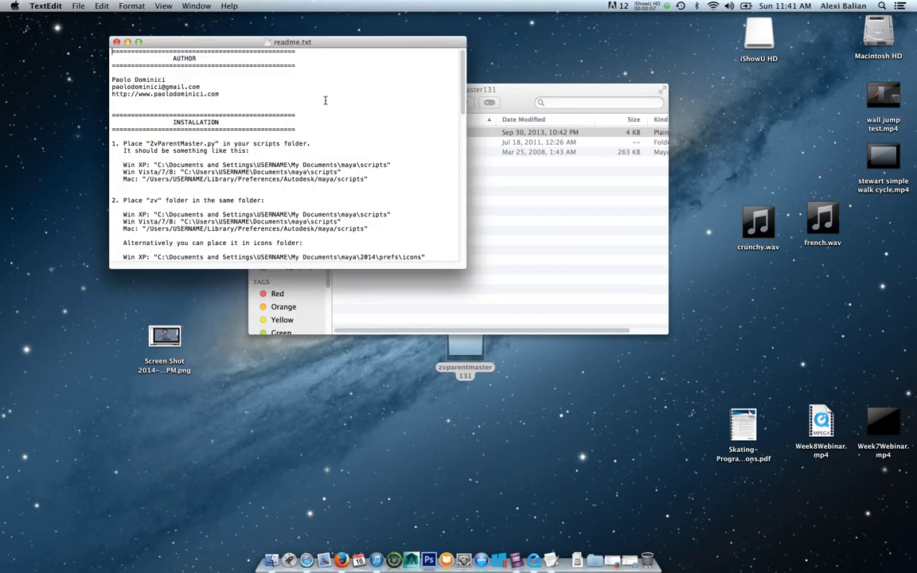
{"action": "left_click_drag", "start_coordinate": [509, 91], "coordinate": [748, 91]}
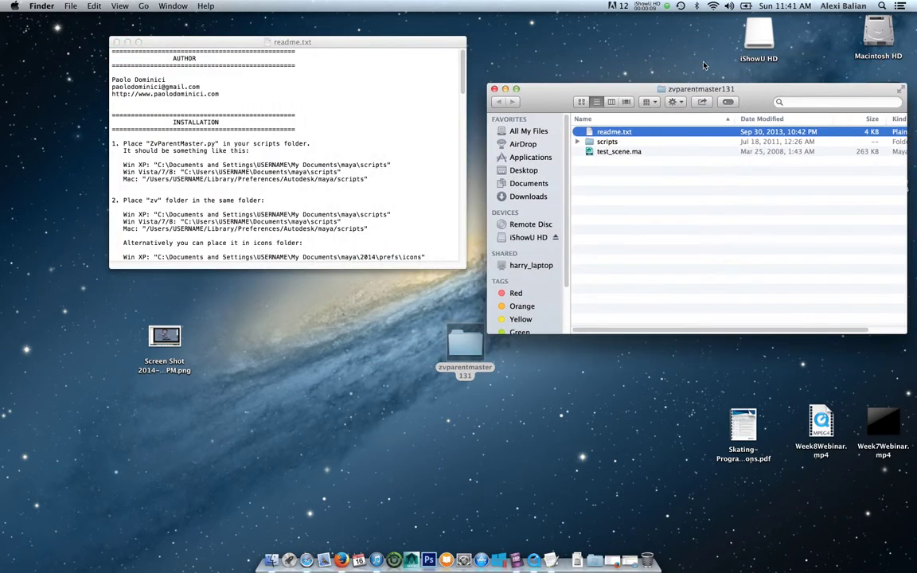
{"action": "left_click_drag", "start_coordinate": [374, 40], "coordinate": [351, 27]}
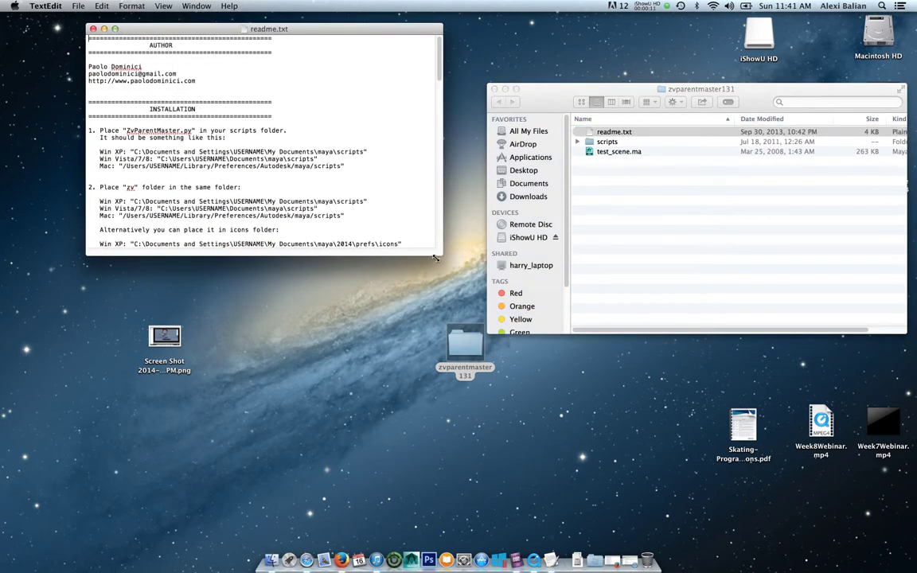
{"action": "left_click_drag", "start_coordinate": [436, 257], "coordinate": [492, 528]}
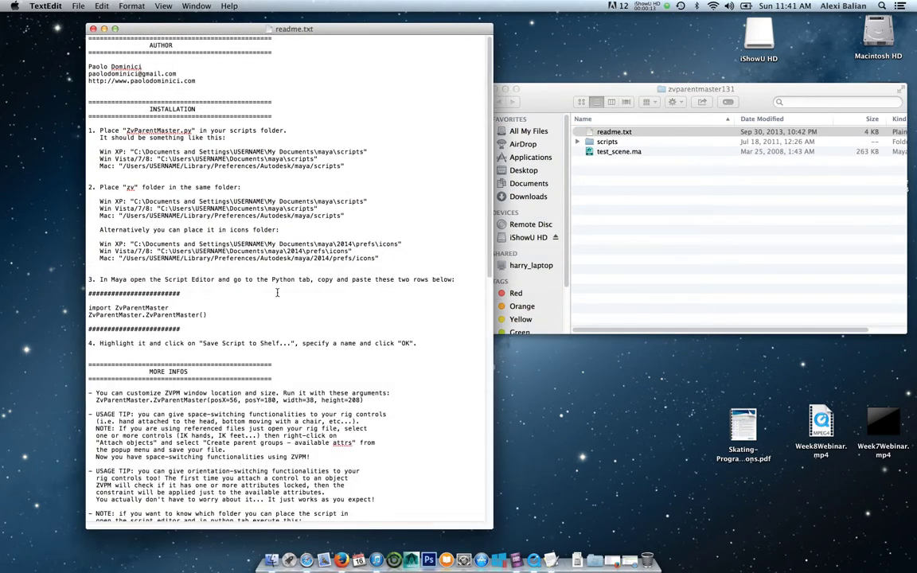
{"action": "scroll", "coordinate": [249, 262], "scroll_direction": "down", "scroll_amount": 1}
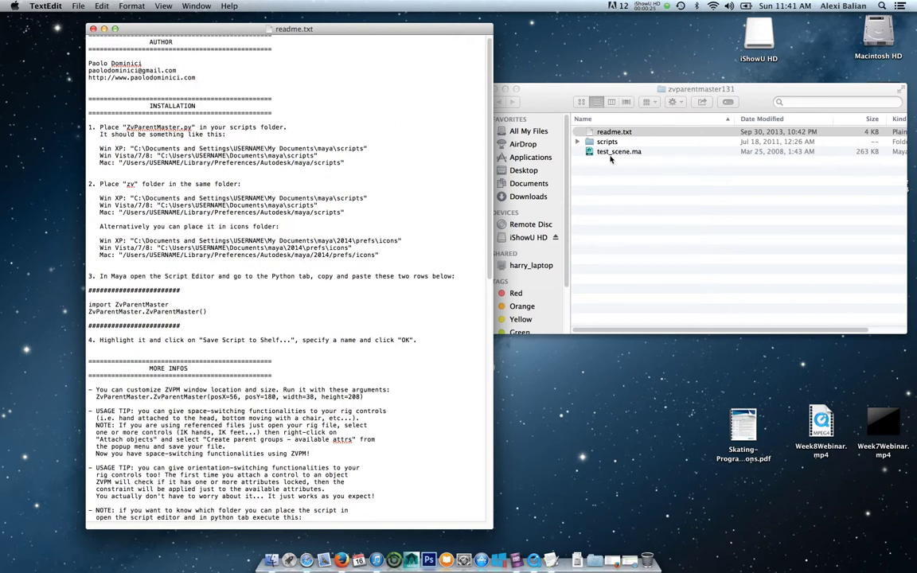
Expand the scripts folder and select both zv and ZvParentMaster.py in Finder
{"action": "left_click", "coordinate": [579, 144]}
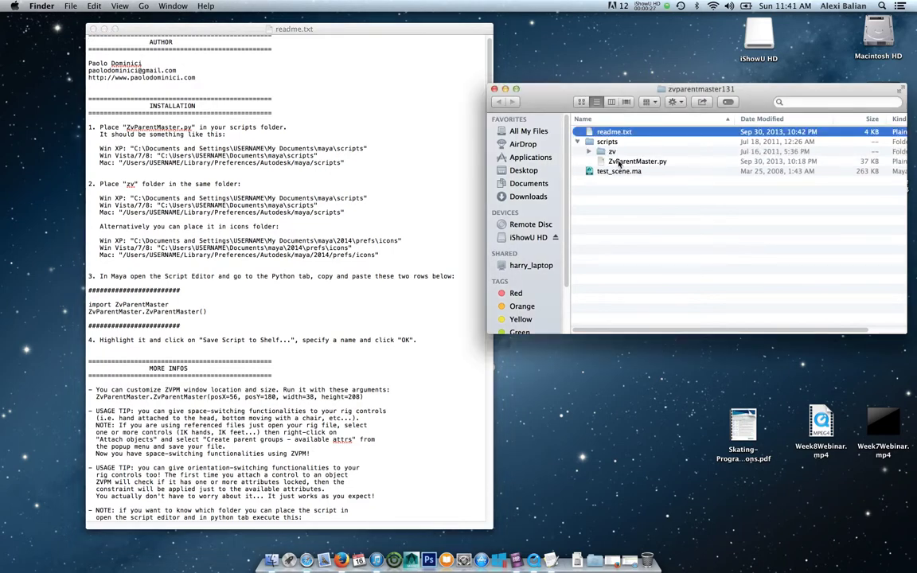
{"action": "left_click", "coordinate": [615, 162]}
{"action": "left_click", "coordinate": [605, 151], "text": "shift"}
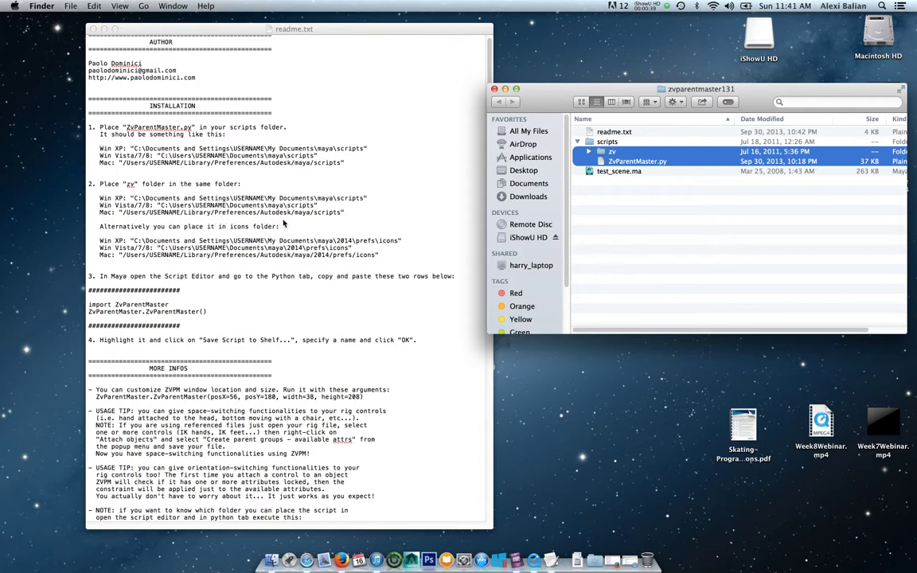
Highlight the Mac scripts folder path line in the readme, then return focus to Finder
{"action": "left_click", "coordinate": [193, 162]}
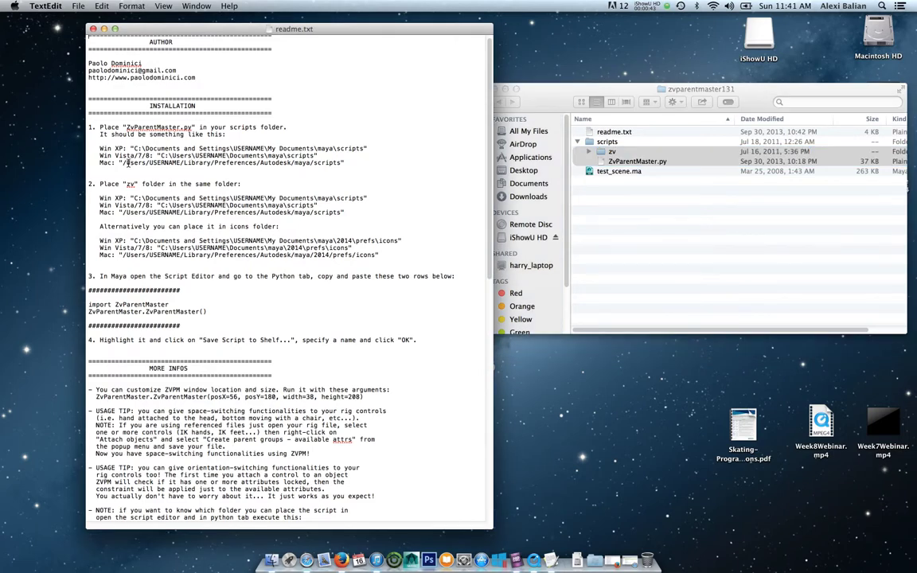
{"action": "left_click_drag", "start_coordinate": [127, 162], "coordinate": [356, 162]}
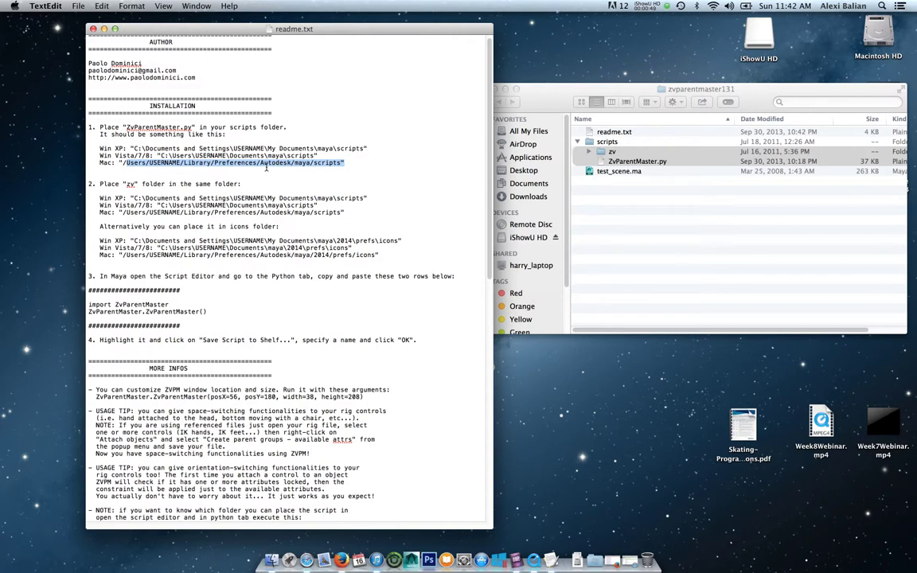
{"action": "left_click", "coordinate": [195, 6]}
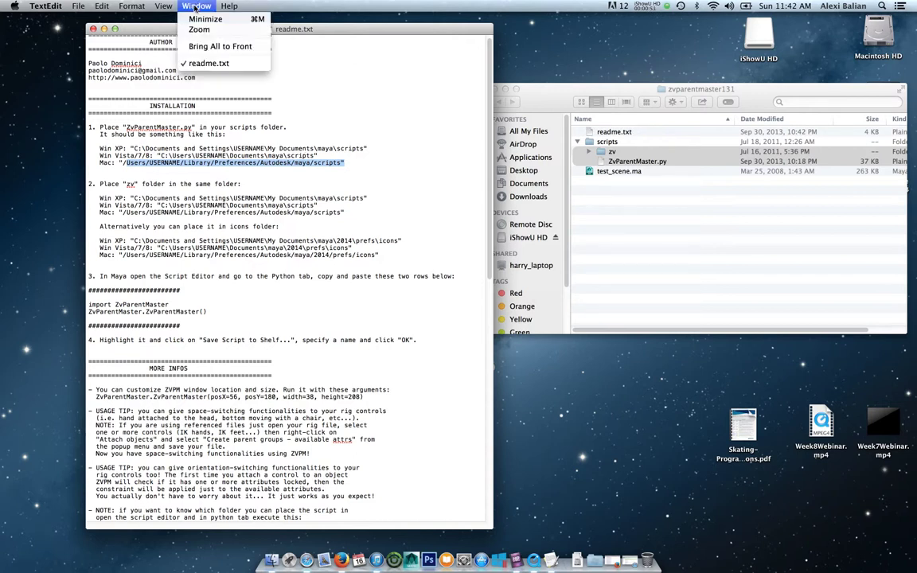
{"action": "left_click", "coordinate": [380, 8]}
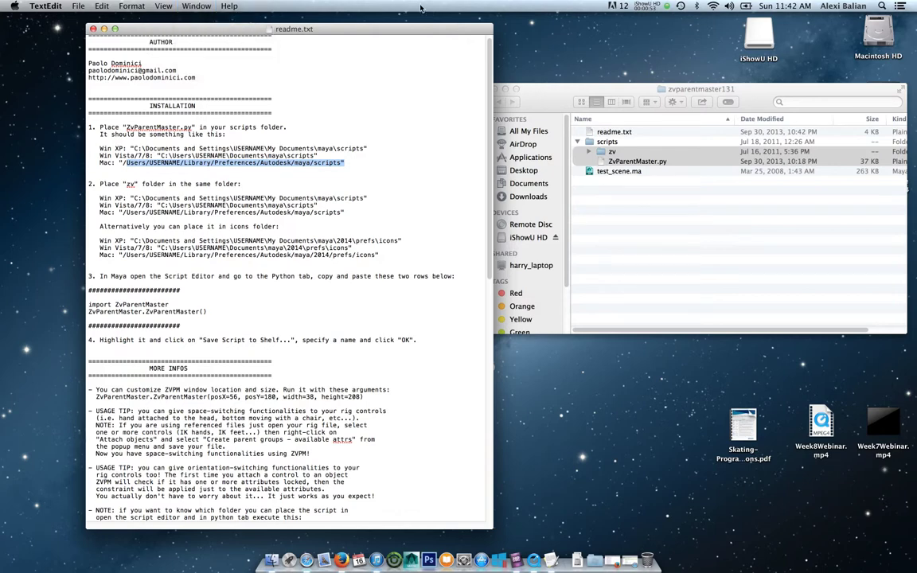
{"action": "left_click_drag", "start_coordinate": [279, 29], "coordinate": [278, 59]}
{"action": "left_click", "coordinate": [292, 31]}
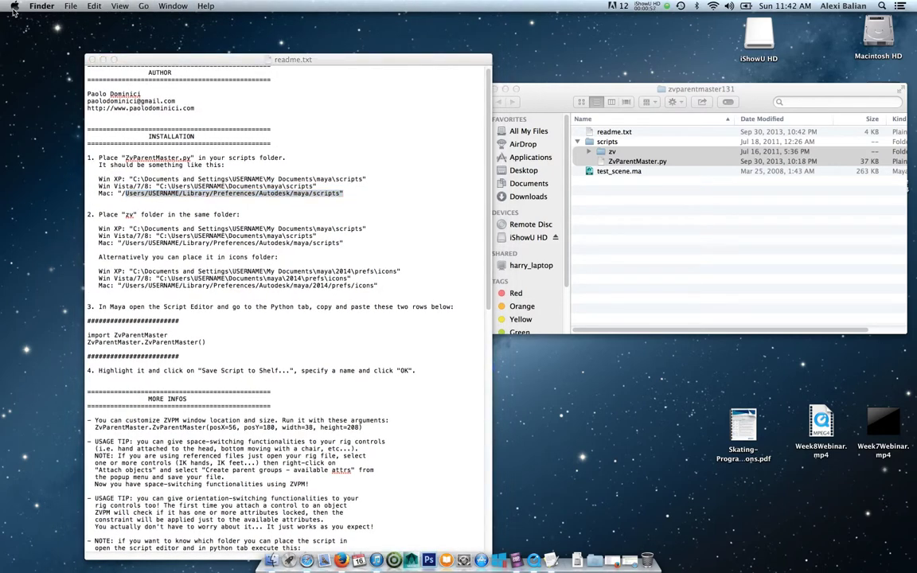
Open the hidden Library folder via Go with Option held, and lengthen its window
{"action": "left_click", "coordinate": [172, 7]}
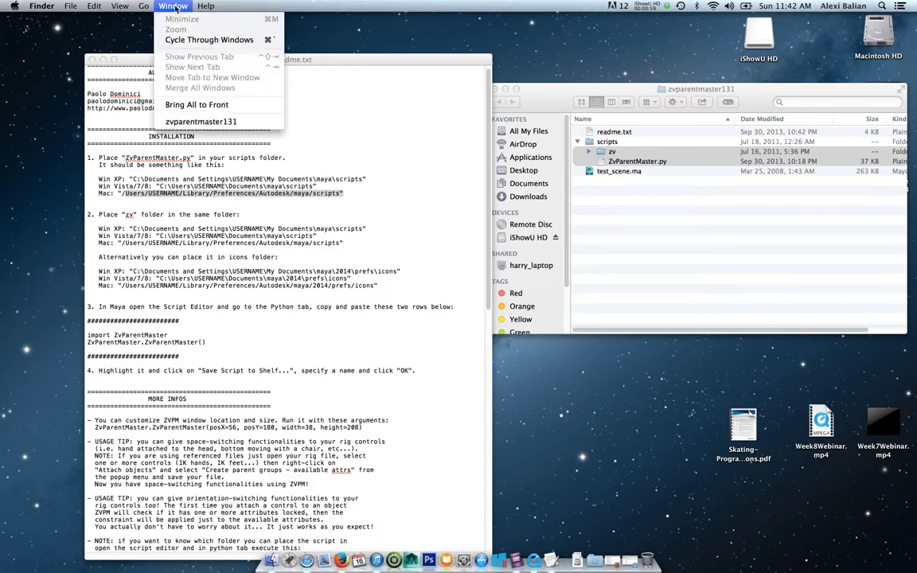
{"action": "mouse_move", "coordinate": [143, 7]}
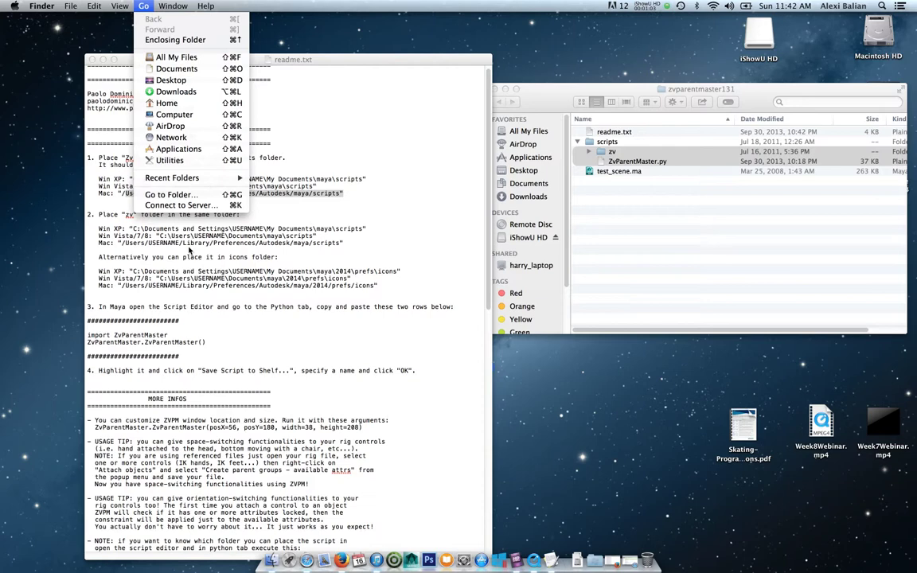
{"action": "key", "text": "alt"}
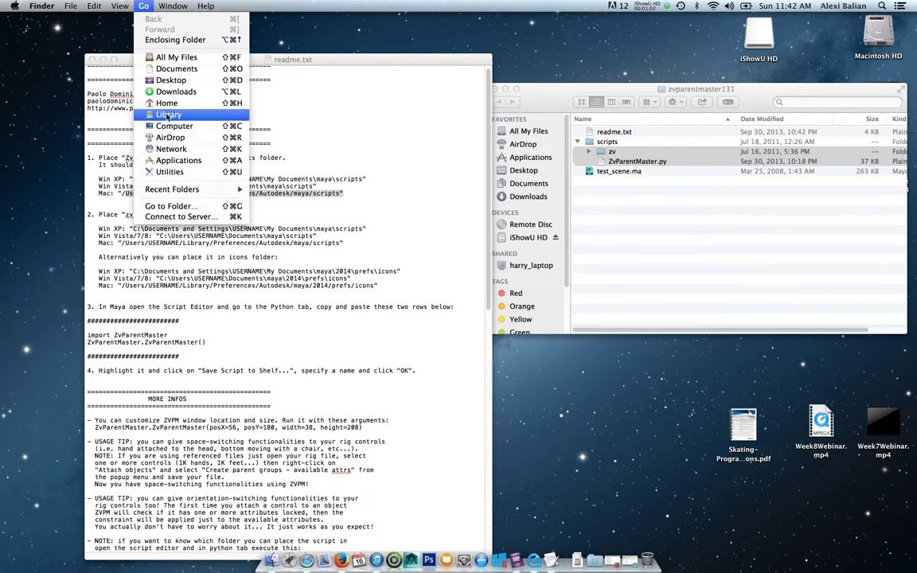
{"action": "left_click", "coordinate": [167, 115]}
{"action": "left_click_drag", "start_coordinate": [548, 98], "coordinate": [533, 28]}
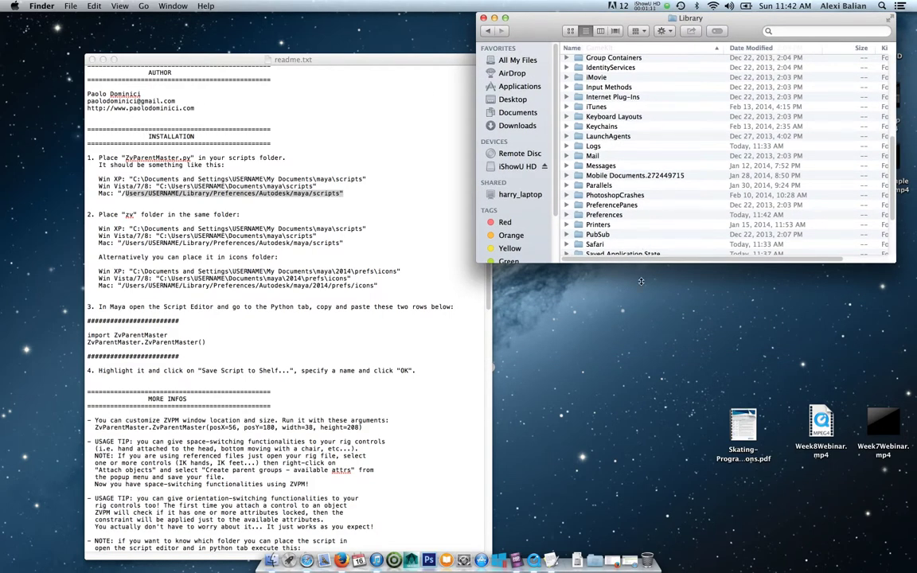
{"action": "left_click_drag", "start_coordinate": [641, 263], "coordinate": [641, 452]}
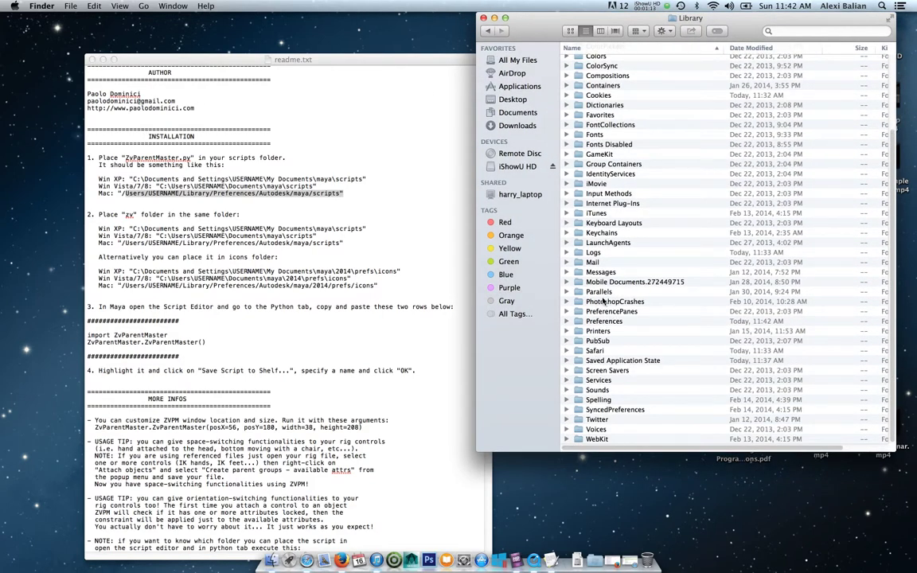
{"action": "scroll", "coordinate": [603, 301], "scroll_direction": "up", "scroll_amount": 3}
{"action": "scroll", "coordinate": [604, 301], "scroll_direction": "down", "scroll_amount": 3}
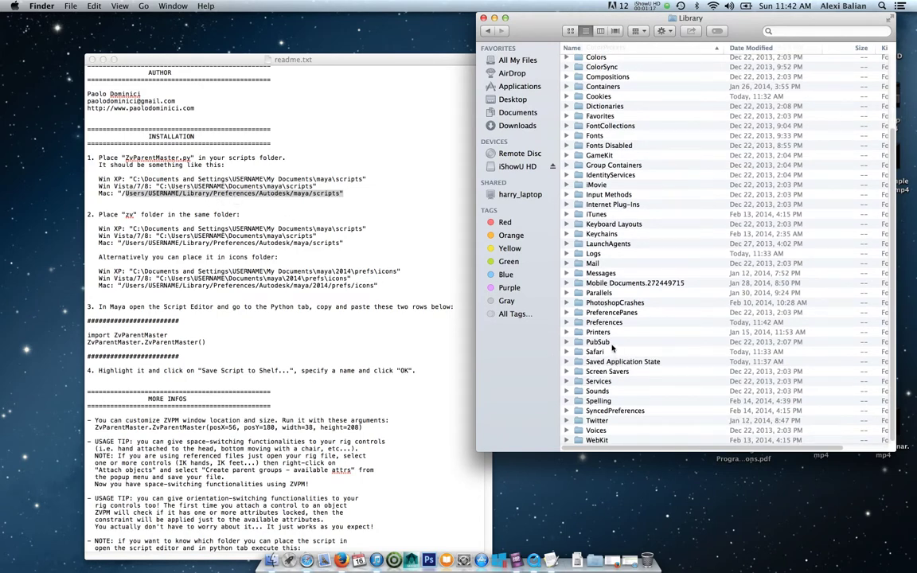
Open Preferences, then Autodesk, to reach the maya scripts folder
{"action": "double_click", "coordinate": [603, 323]}
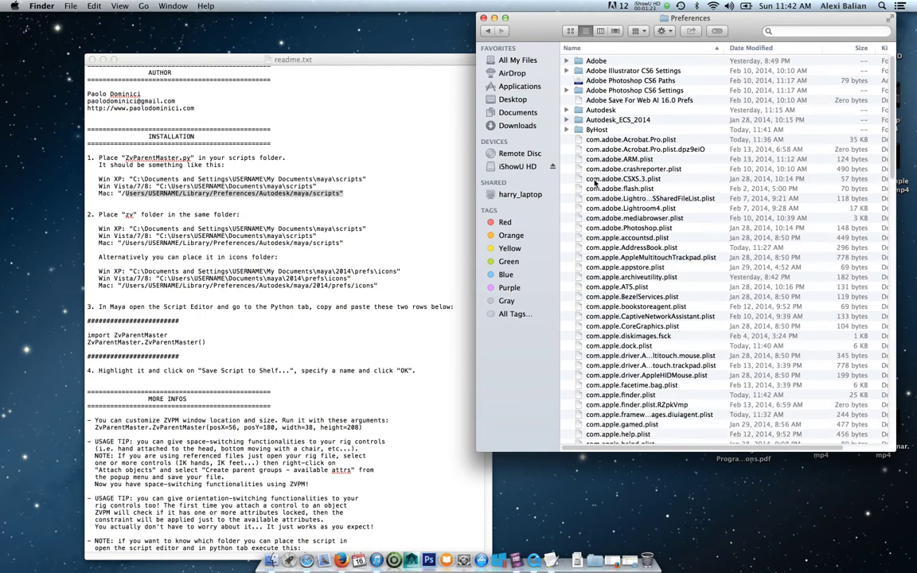
{"action": "double_click", "coordinate": [578, 111]}
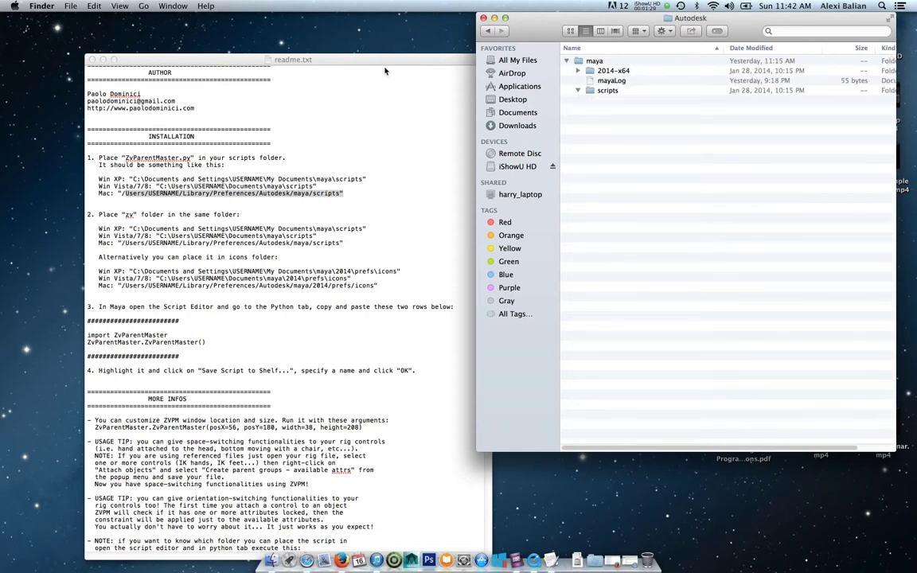
{"action": "left_click_drag", "start_coordinate": [345, 60], "coordinate": [234, 48]}
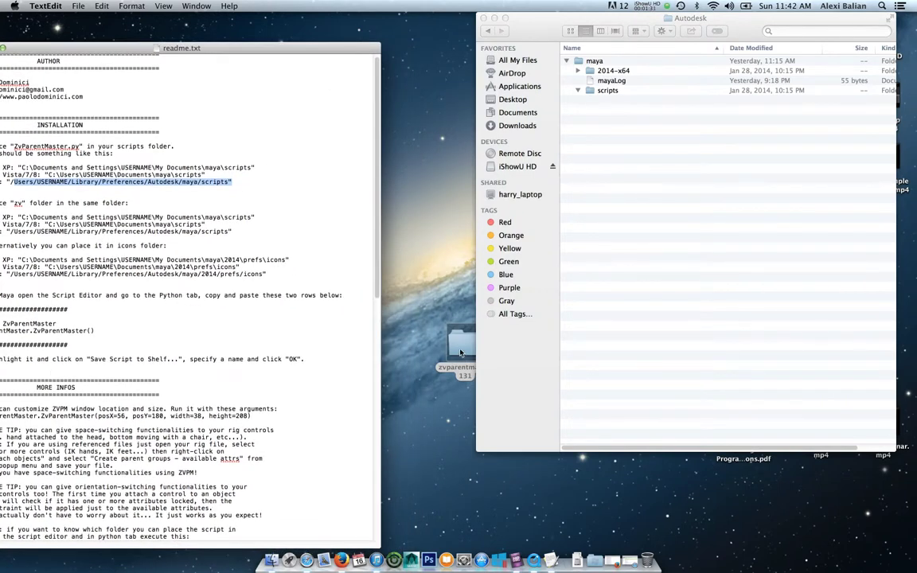
Open zvparentmaster131 in a second window positioned below the Autodesk folder
{"action": "left_click", "coordinate": [461, 352]}
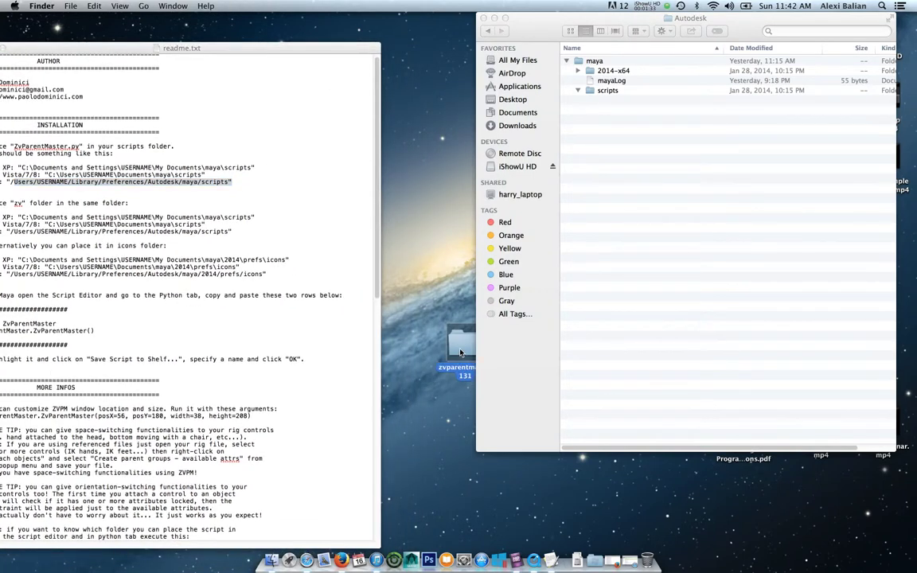
{"action": "double_click", "coordinate": [460, 352]}
{"action": "left_click_drag", "start_coordinate": [587, 86], "coordinate": [602, 287]}
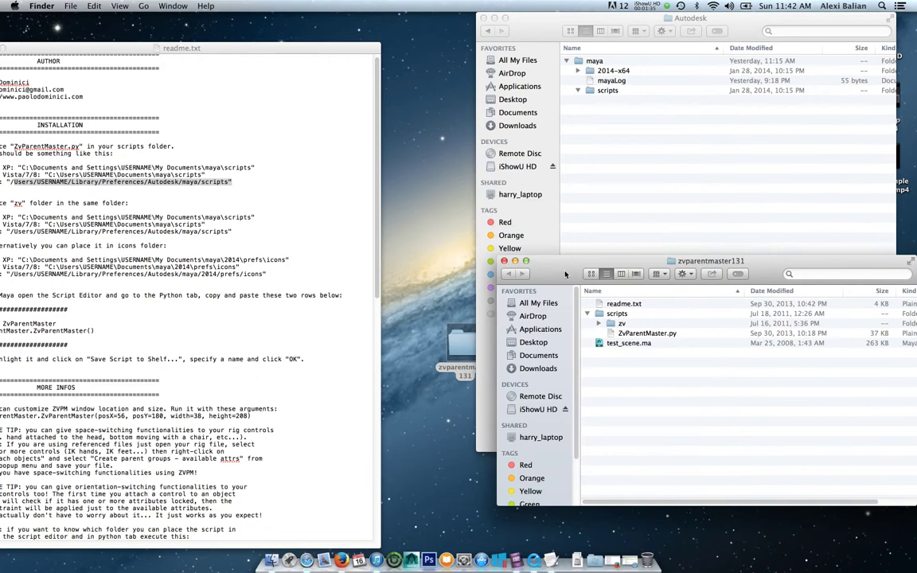
{"action": "left_click_drag", "start_coordinate": [191, 48], "coordinate": [271, 17]}
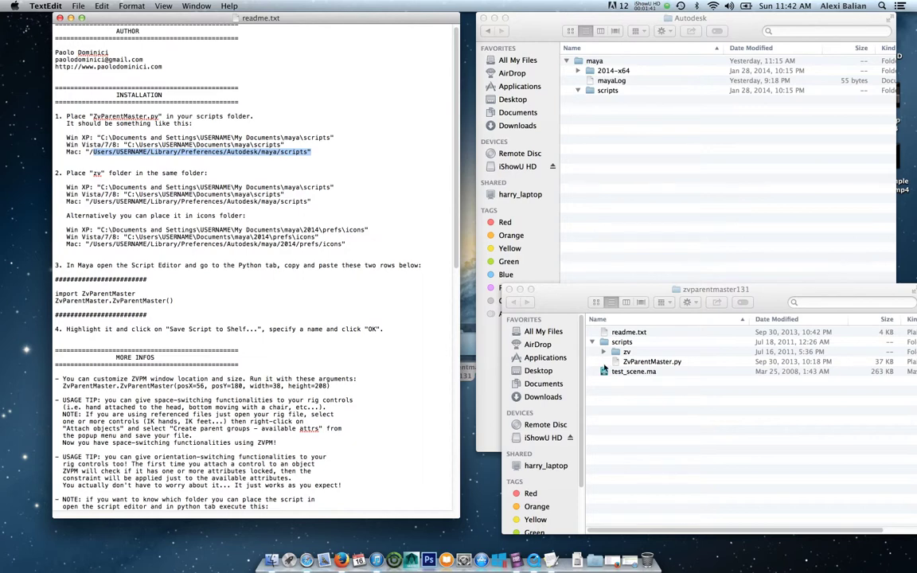
Copy ZvParentMaster.py and the zv folder into the maya scripts folder
{"action": "left_click", "coordinate": [621, 363]}
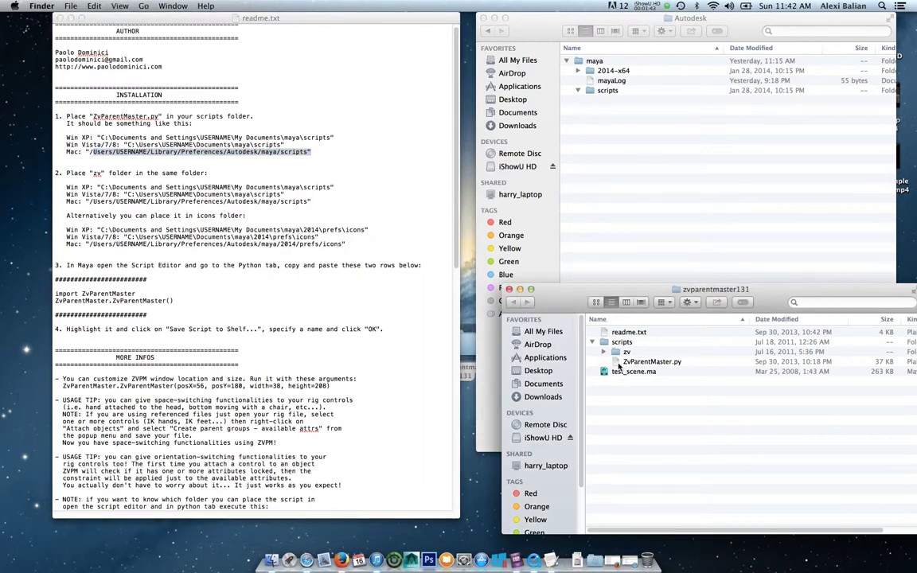
{"action": "left_click_drag", "start_coordinate": [620, 365], "coordinate": [589, 93]}
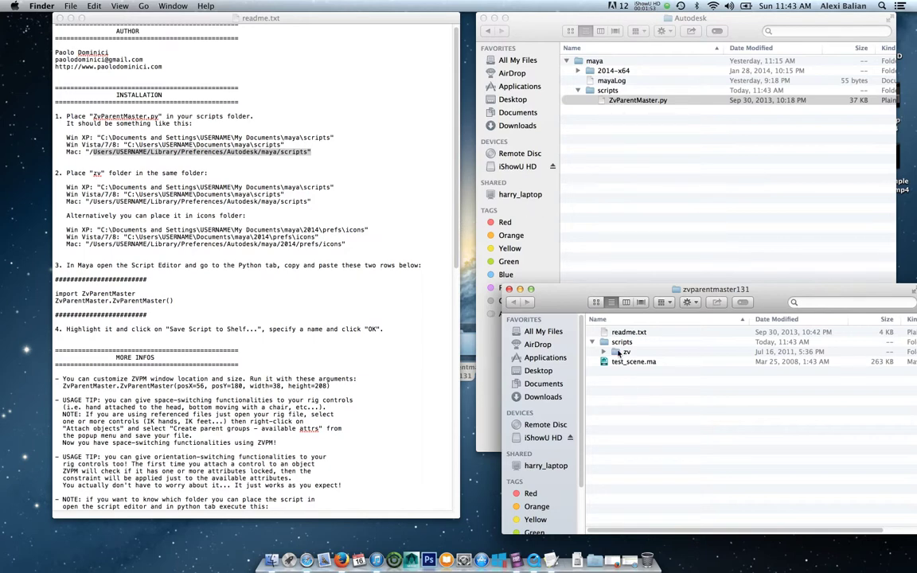
{"action": "left_click_drag", "start_coordinate": [620, 354], "coordinate": [591, 97]}
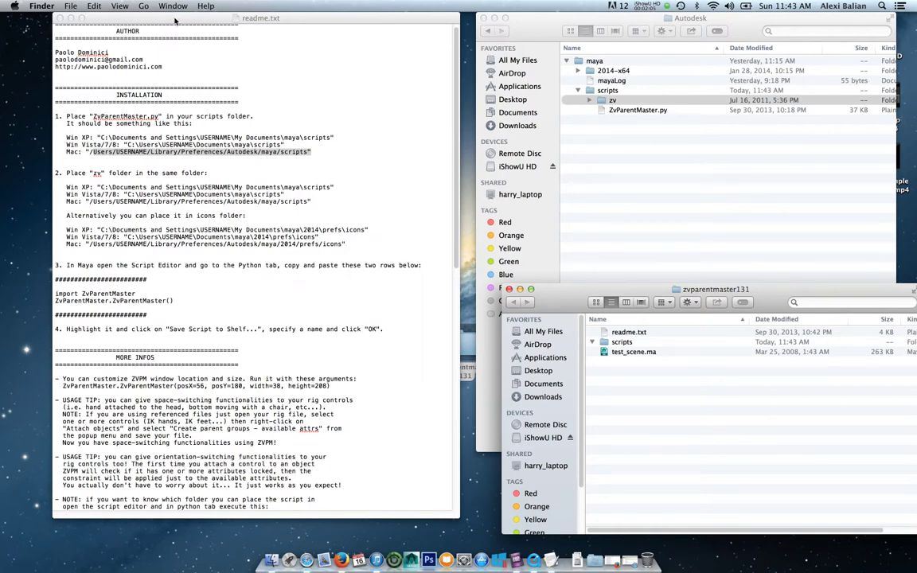
{"action": "left_click_drag", "start_coordinate": [176, 21], "coordinate": [119, 21]}
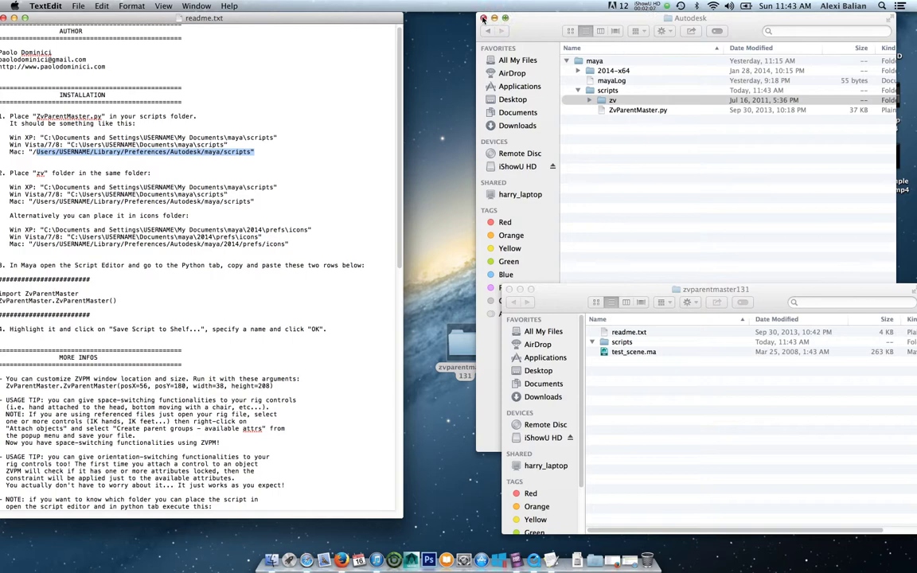
Close the Autodesk and zvparentmaster131 windows and switch to Maya from the Dock
{"action": "left_click", "coordinate": [484, 18]}
{"action": "left_click", "coordinate": [510, 289]}
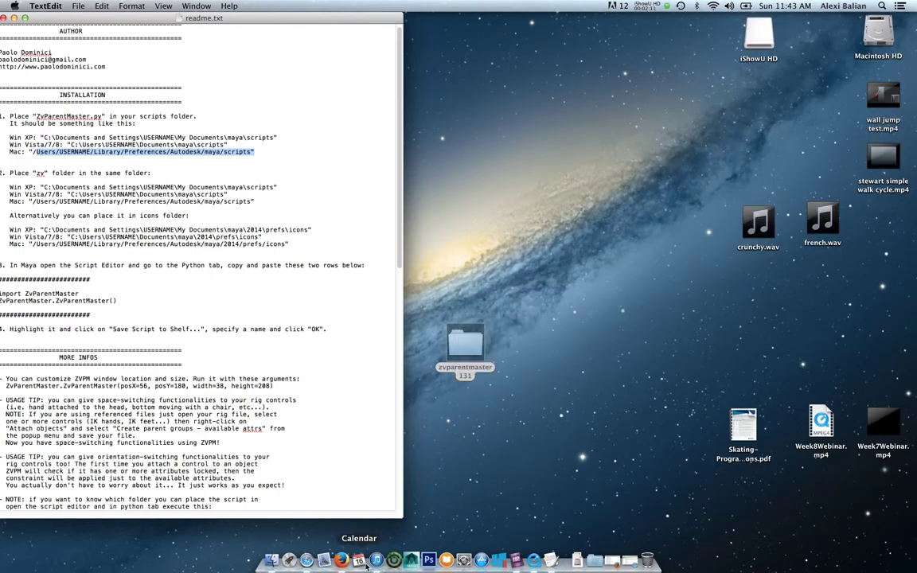
{"action": "left_click", "coordinate": [393, 561]}
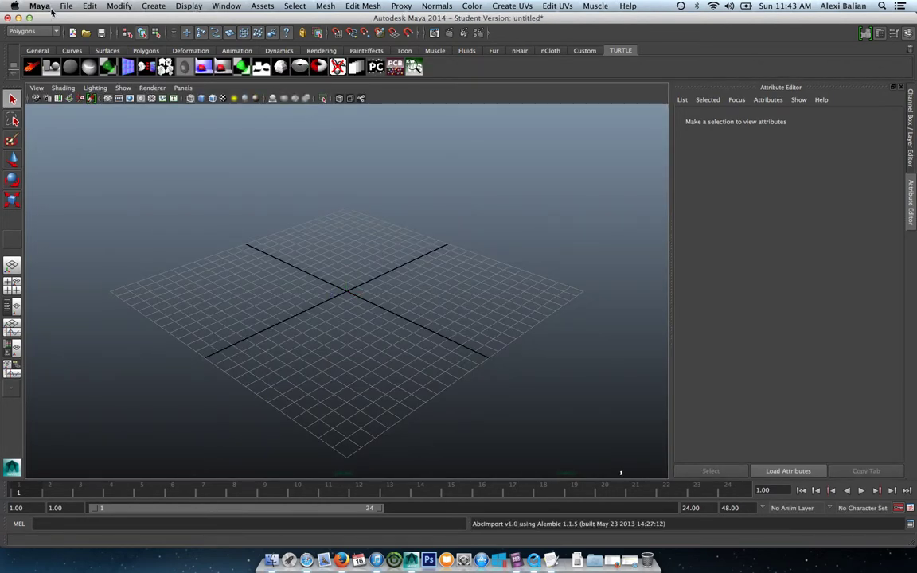
Open Maya's Script Editor and switch it to the Python tab
{"action": "left_click", "coordinate": [910, 526]}
{"action": "left_click_drag", "start_coordinate": [344, 166], "coordinate": [420, 127]}
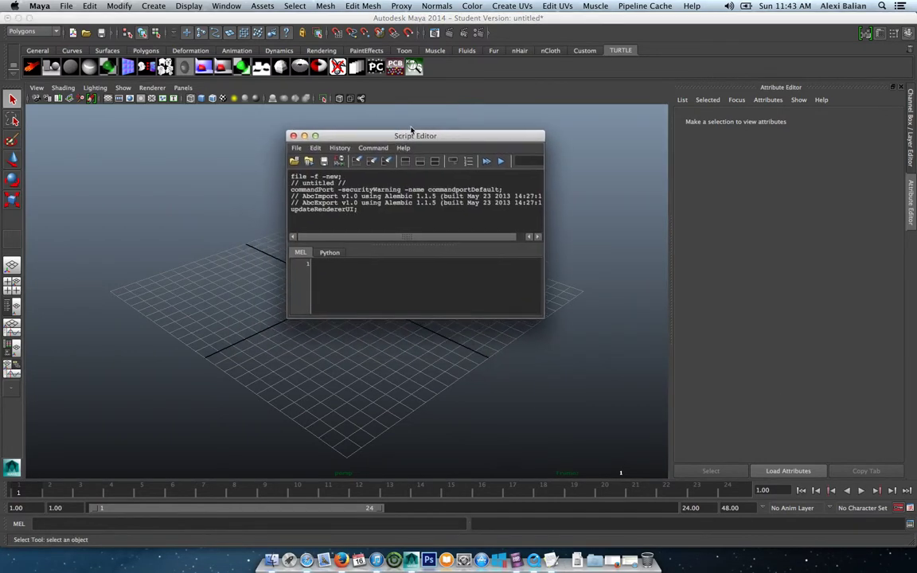
{"action": "left_click", "coordinate": [348, 243]}
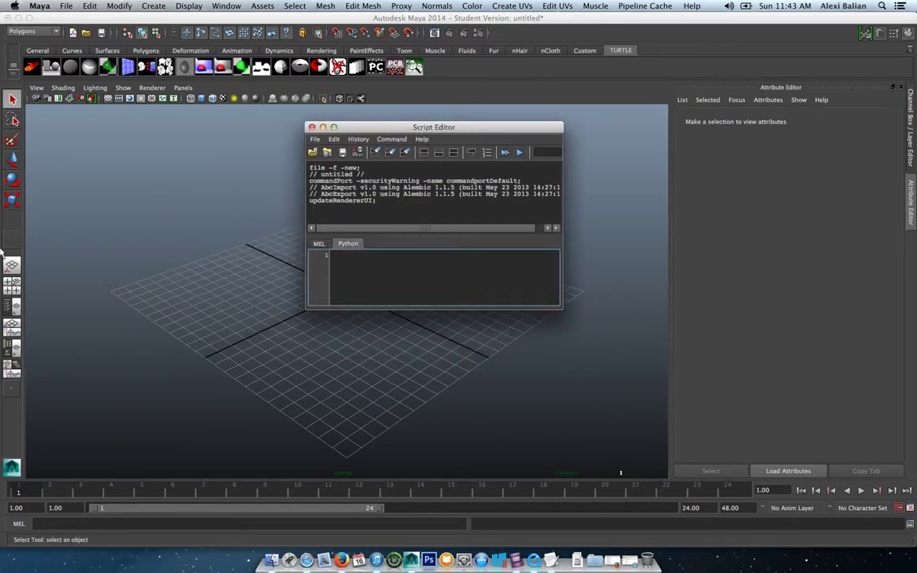
Arrange Maya beside the readme and select its two import ZvParentMaster lines
{"action": "left_click_drag", "start_coordinate": [54, 15], "coordinate": [324, 16]}
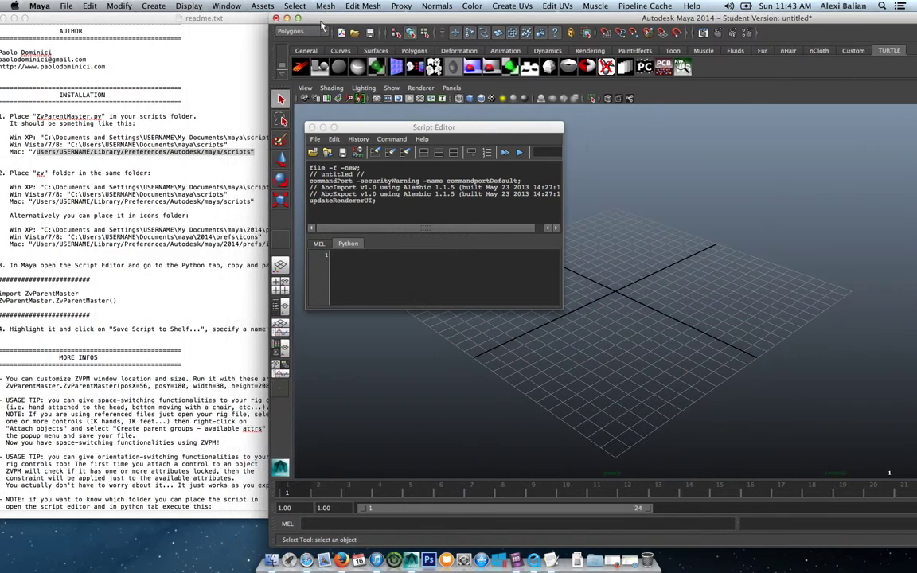
{"action": "left_click_drag", "start_coordinate": [368, 128], "coordinate": [474, 92]}
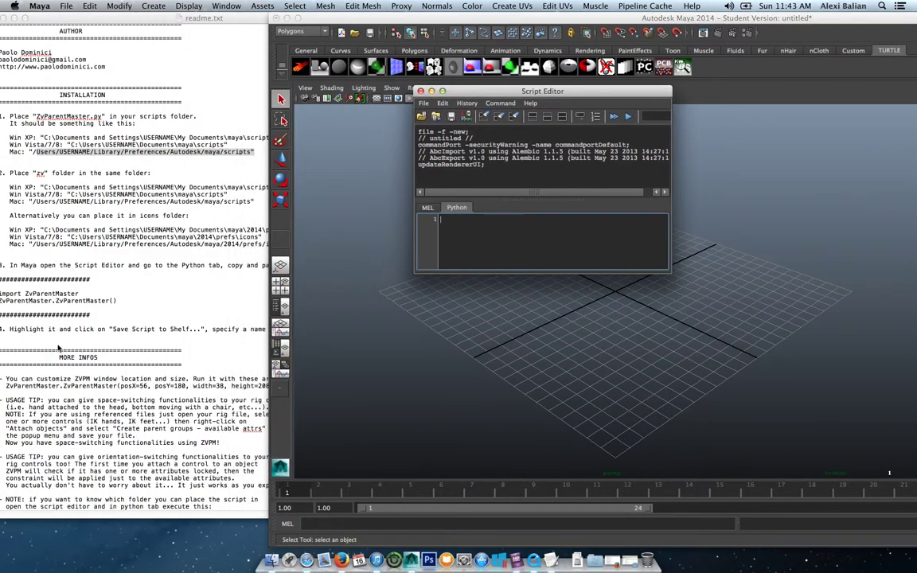
{"action": "left_click_drag", "start_coordinate": [126, 14], "coordinate": [151, 14]}
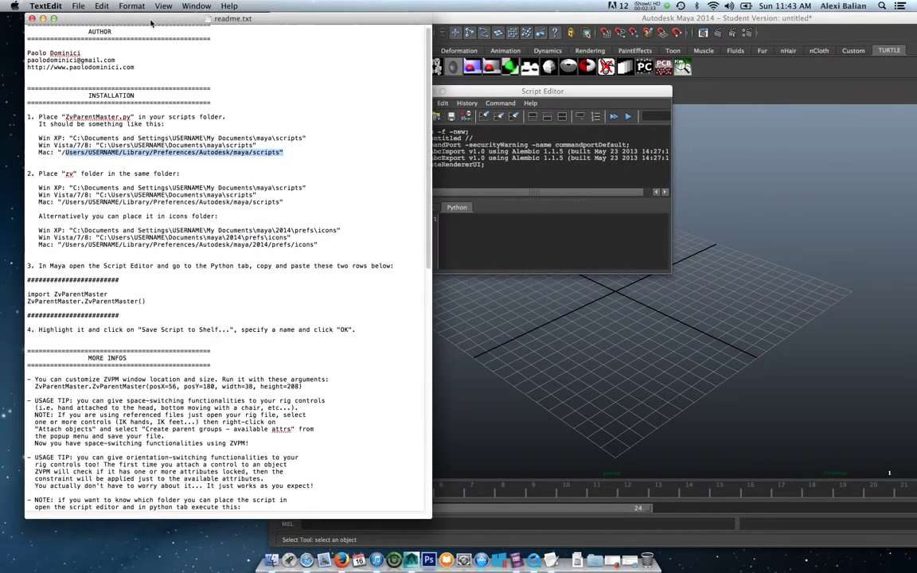
{"action": "left_click", "coordinate": [24, 293]}
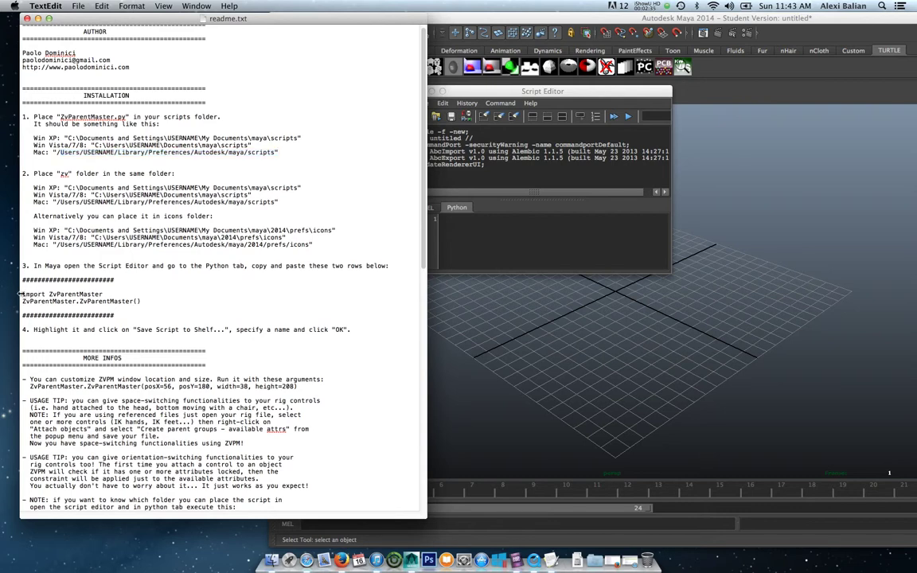
{"action": "left_click_drag", "start_coordinate": [21, 293], "coordinate": [151, 275]}
{"action": "scroll", "coordinate": [28, 278], "scroll_direction": "down", "scroll_amount": 3}
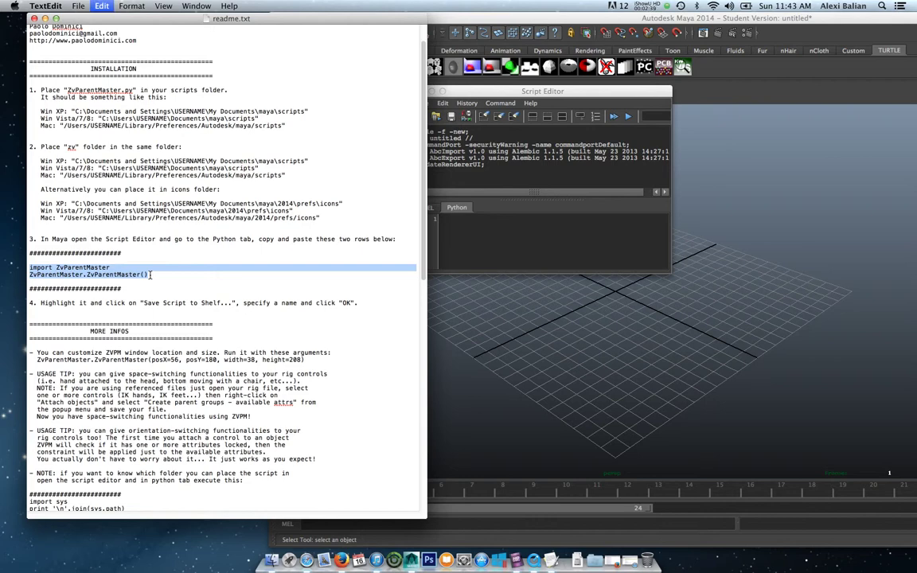
Paste the two ZvParentMaster lines into Python input and save them to the shelf as ParentM
{"action": "left_click", "coordinate": [491, 232]}
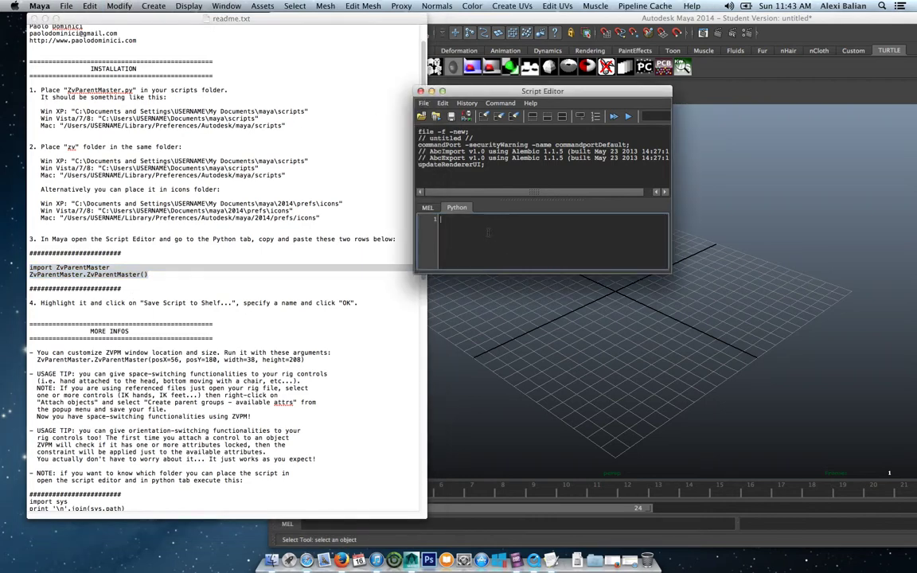
{"action": "type", "text": "import ZvParentMaster ZvParentMaster.ZvParentMaster()"}
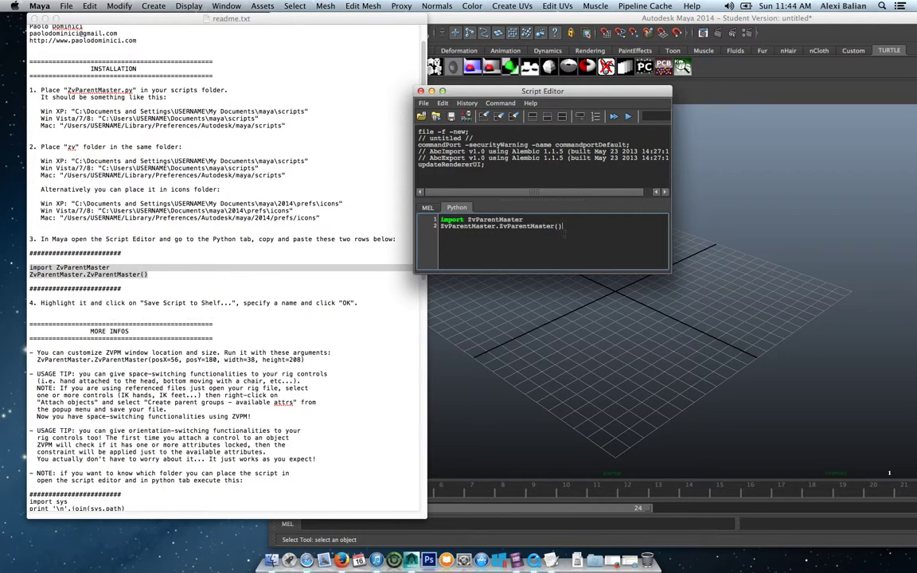
{"action": "key", "text": "super+a"}
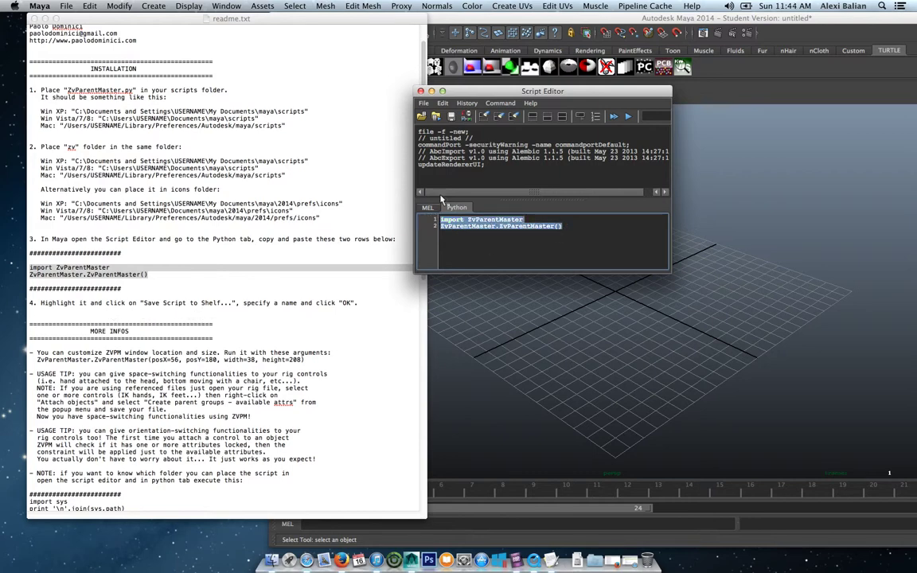
{"action": "left_click", "coordinate": [422, 104]}
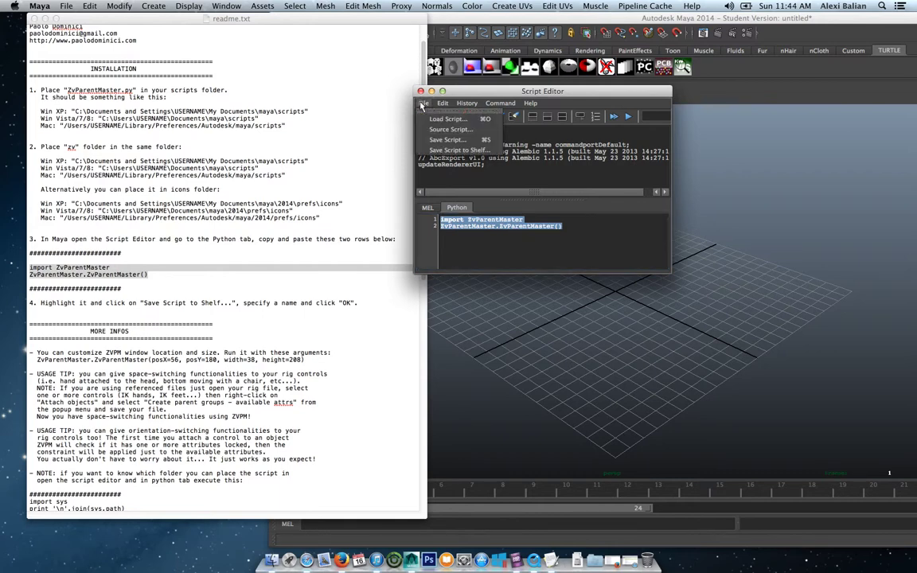
{"action": "left_click", "coordinate": [443, 151]}
{"action": "type", "text": "ParentM"}
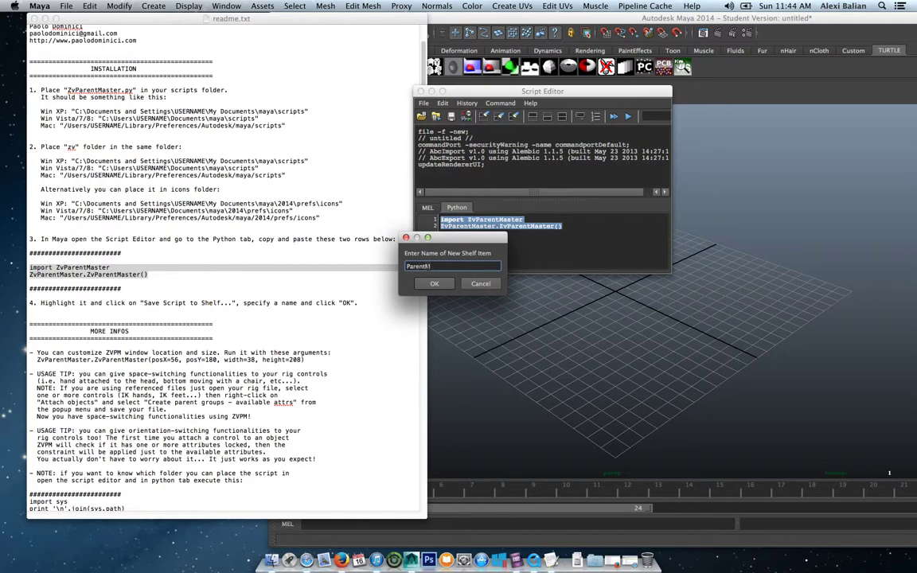
{"action": "left_click", "coordinate": [441, 288]}
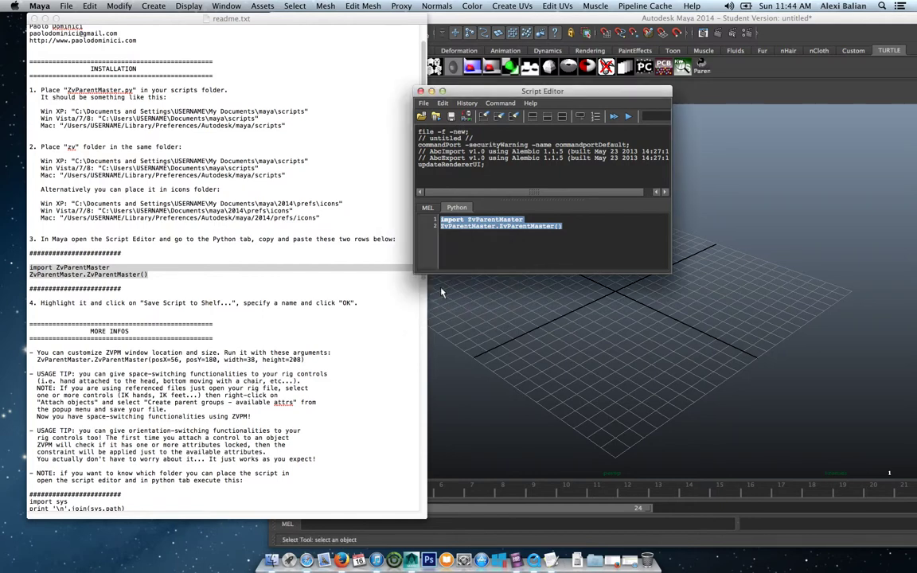
Run the ParentM shelf button to open ZV Parent Master 1.3.1, closing the Script Editor
{"action": "left_click", "coordinate": [701, 70]}
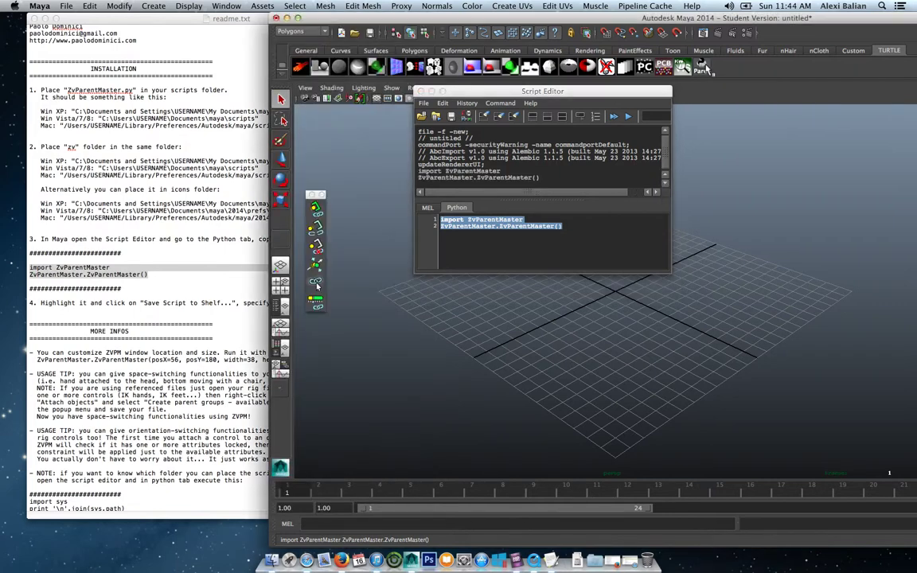
{"action": "left_click", "coordinate": [420, 91]}
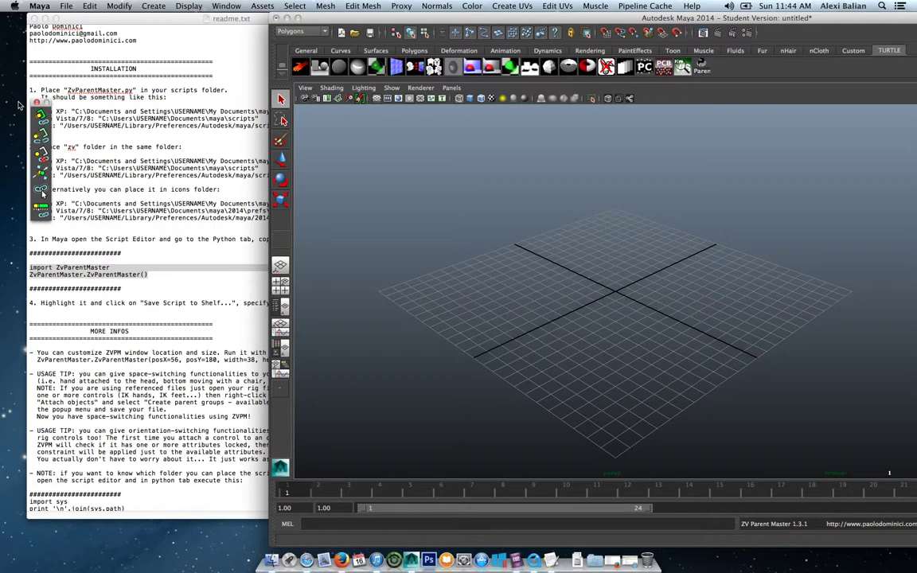
{"action": "left_click_drag", "start_coordinate": [44, 102], "coordinate": [30, 52]}
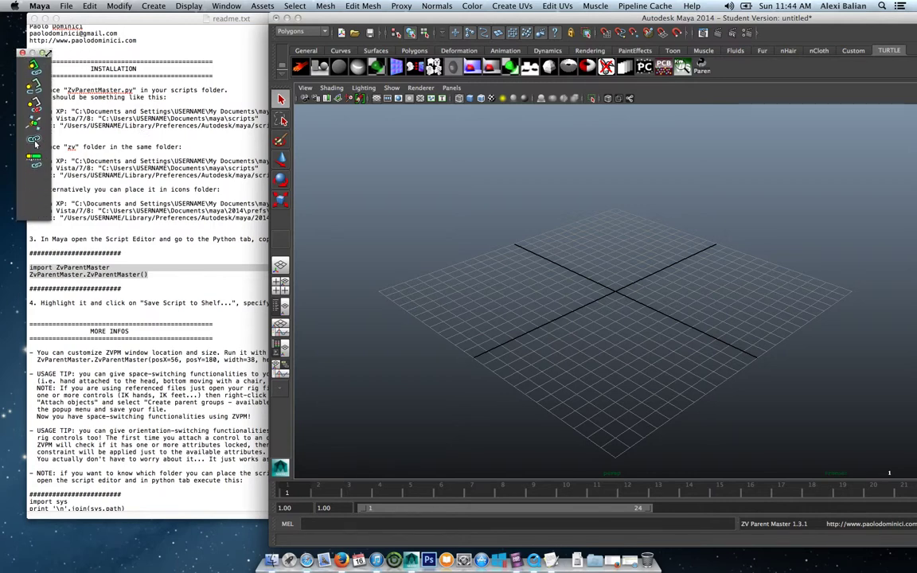
{"action": "left_click", "coordinate": [42, 53]}
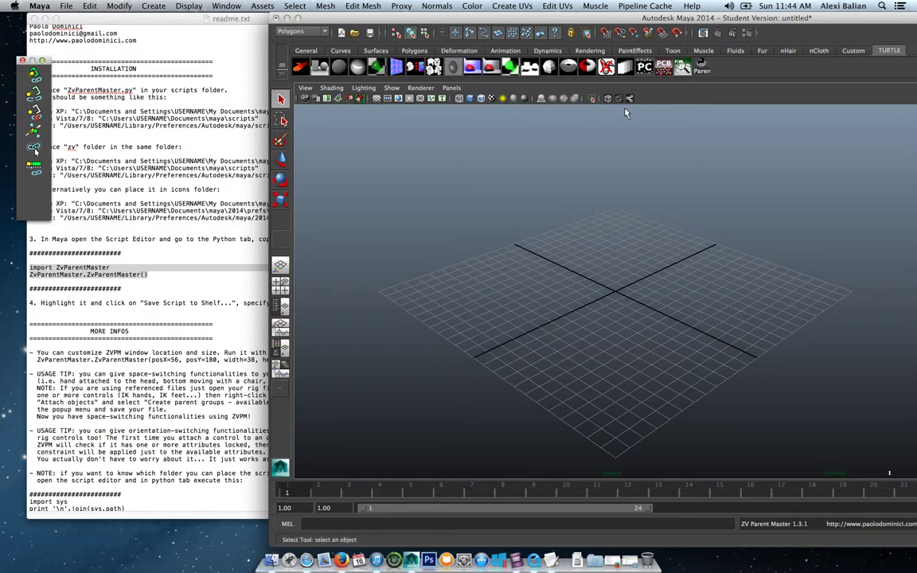
{"action": "left_click", "coordinate": [702, 68]}
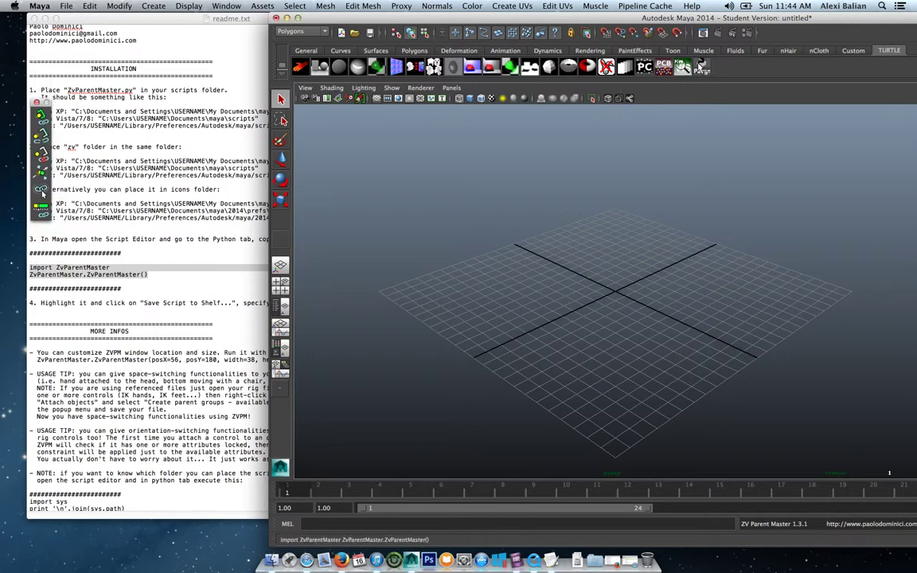
Edit the ParentM shelf item and browse the prefs icons folder for its icon image
{"action": "right_click", "coordinate": [702, 67]}
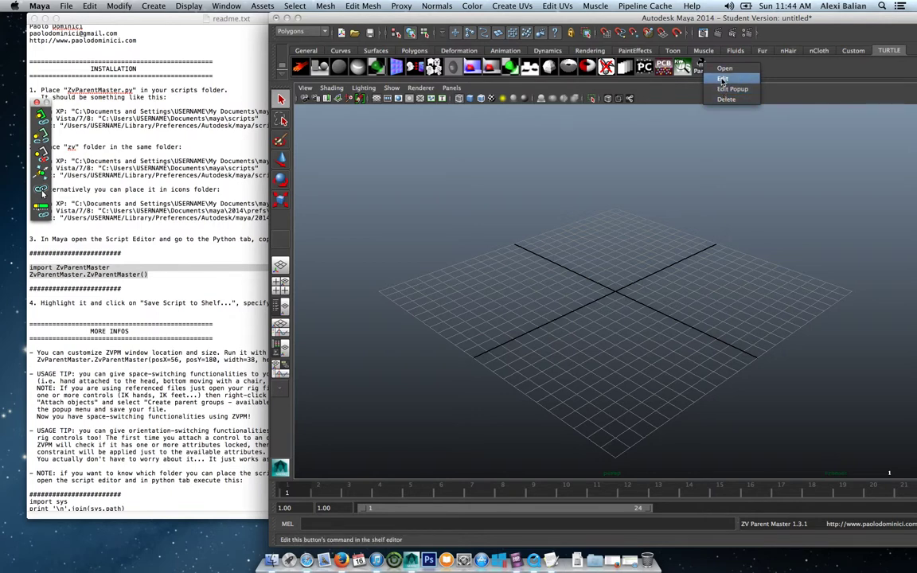
{"action": "left_click", "coordinate": [723, 78]}
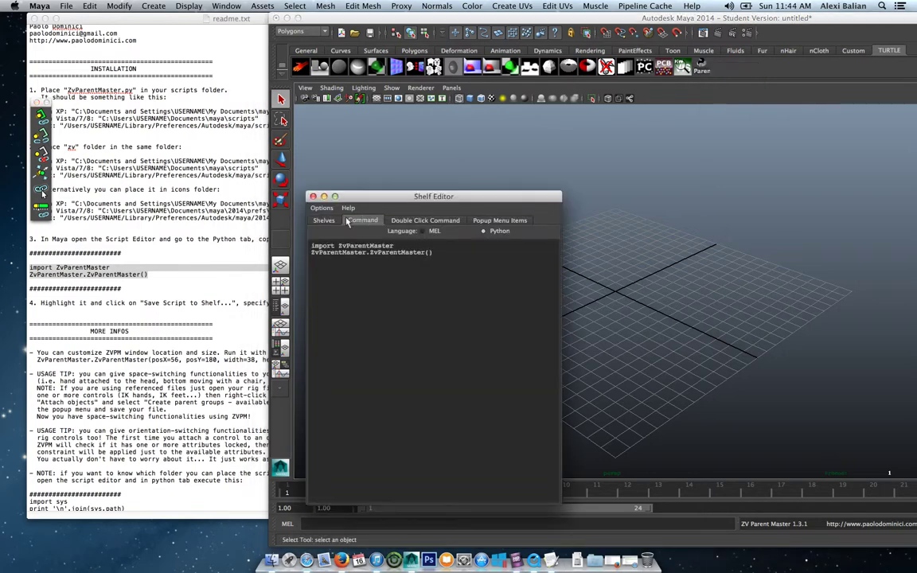
{"action": "left_click_drag", "start_coordinate": [424, 196], "coordinate": [462, 97]}
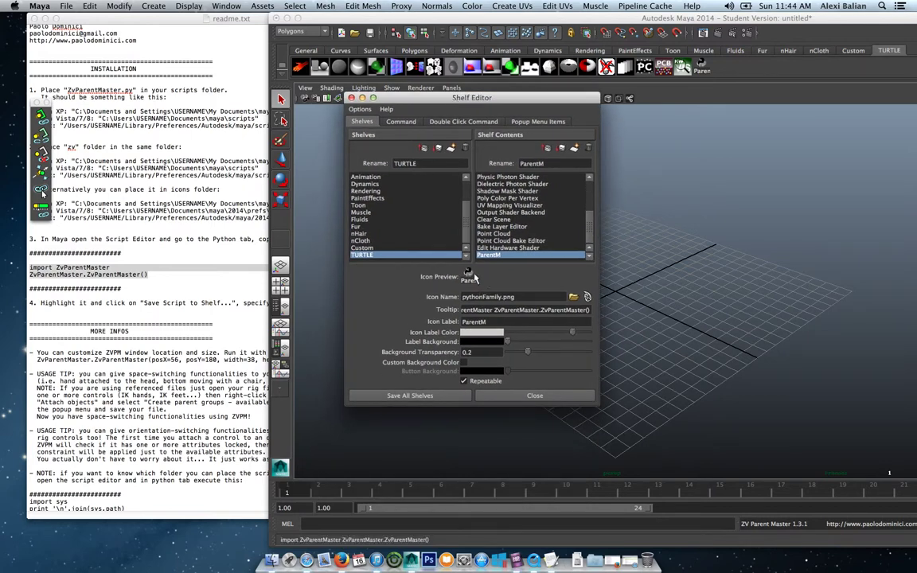
{"action": "left_click", "coordinate": [575, 297]}
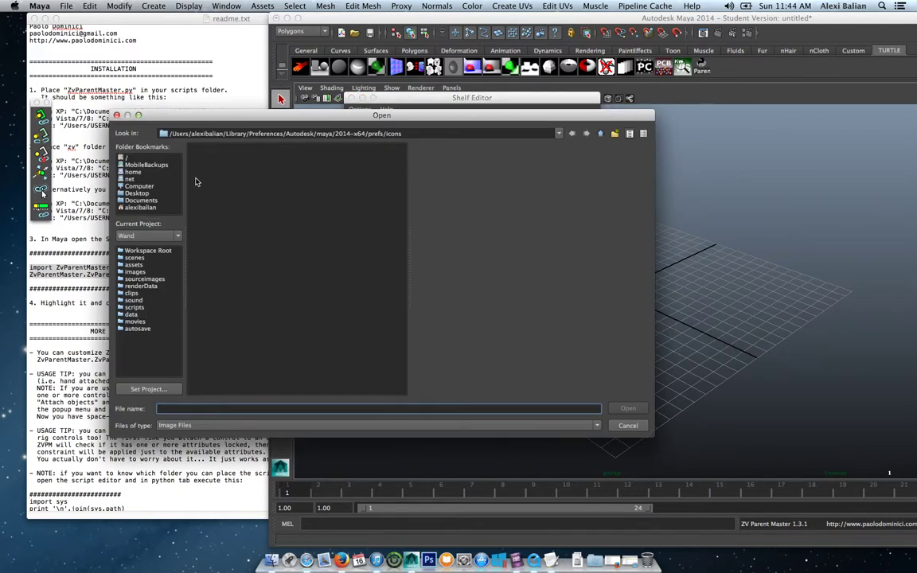
{"action": "left_click", "coordinate": [121, 201]}
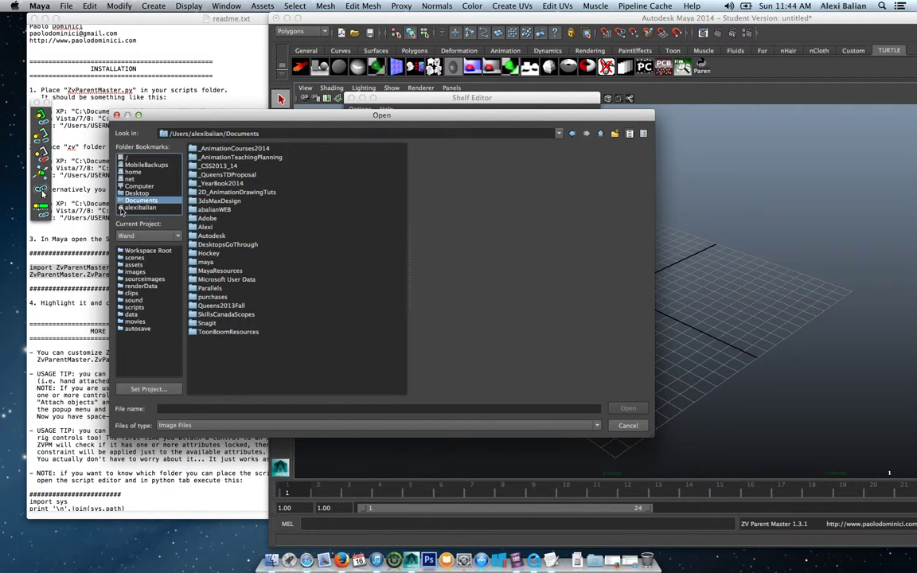
{"action": "left_click", "coordinate": [122, 209]}
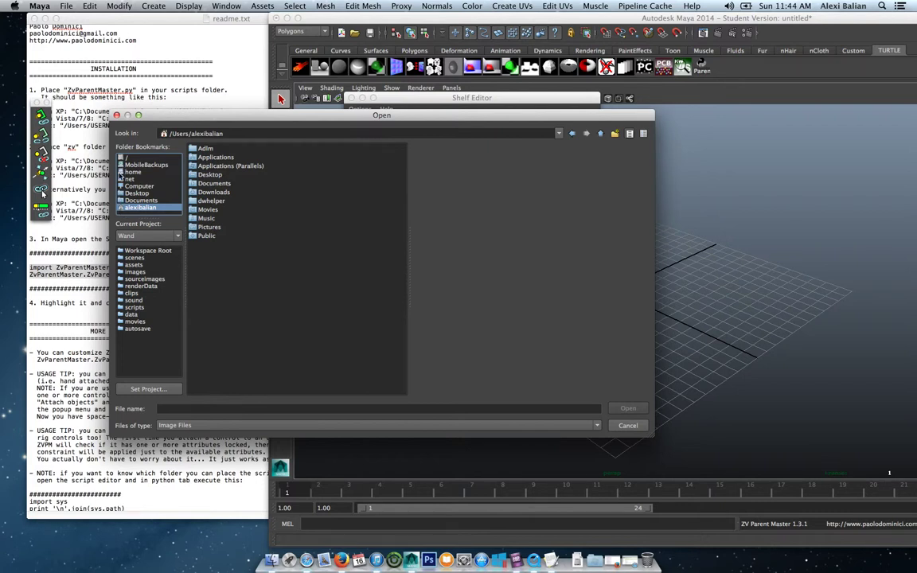
{"action": "left_click", "coordinate": [121, 186]}
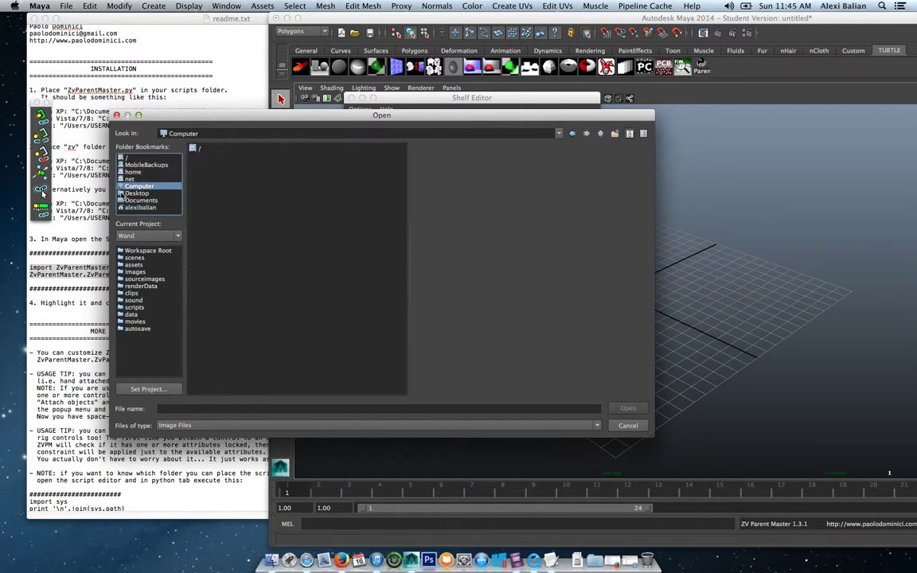
{"action": "left_click", "coordinate": [121, 194]}
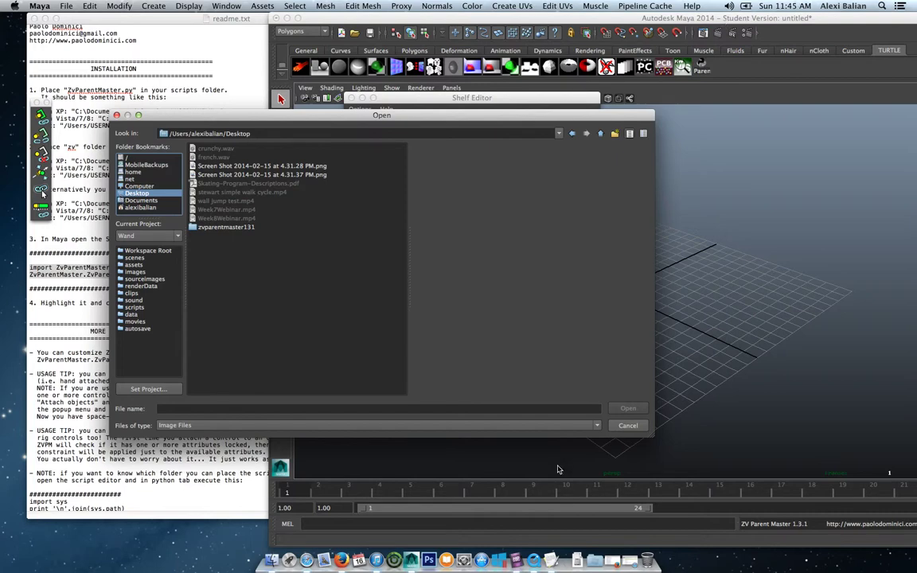
{"action": "left_click", "coordinate": [464, 560]}
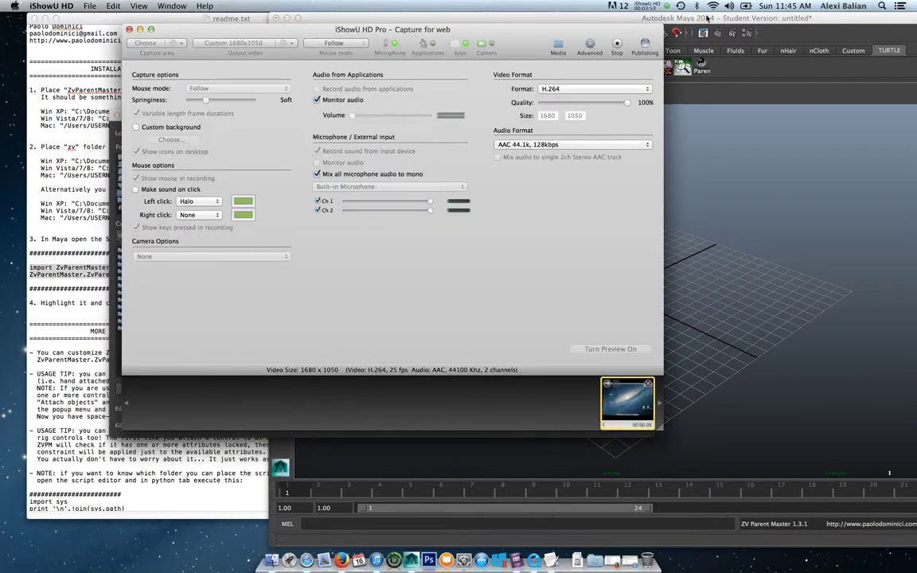
{"action": "left_click", "coordinate": [665, 7]}
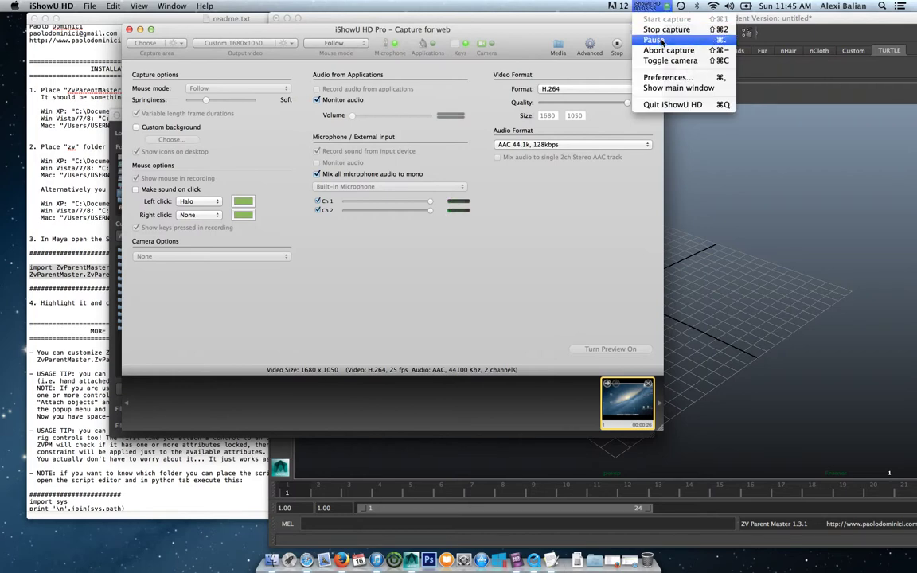
{"action": "left_click", "coordinate": [655, 41]}
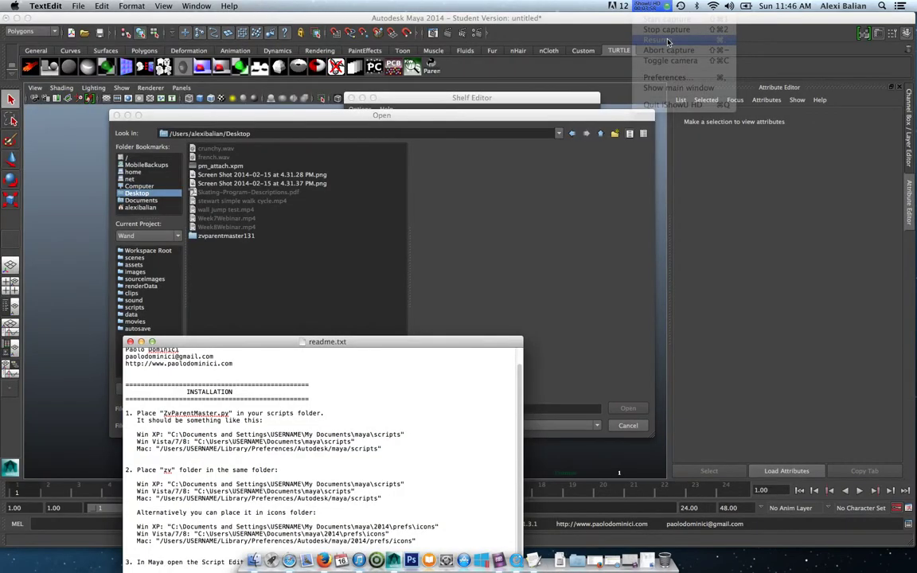
Cancel the icon browser, keeping pythonFamily.png, and minimise Maya to show the desktop
{"action": "left_click", "coordinate": [49, 15]}
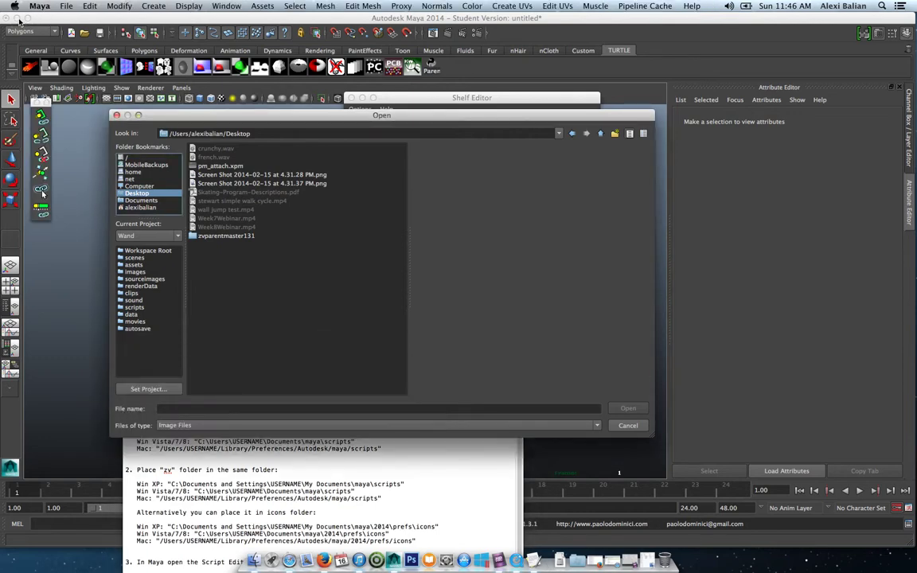
{"action": "left_click", "coordinate": [616, 427]}
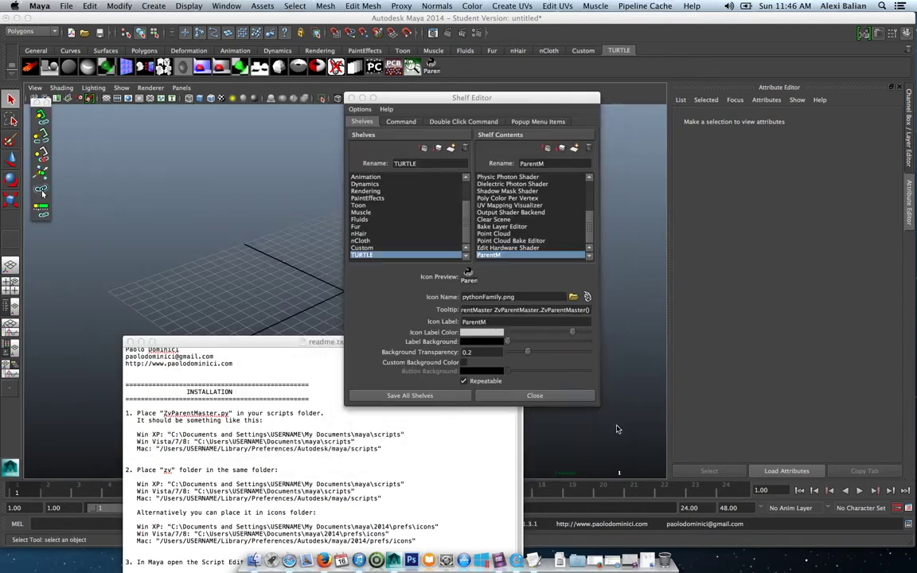
{"action": "left_click", "coordinate": [17, 17]}
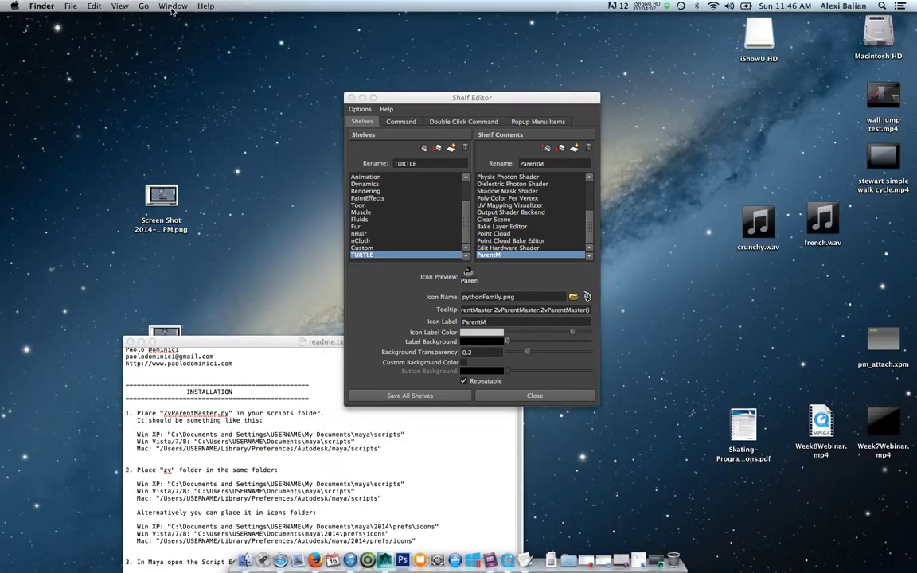
Browse Finder to the hidden Library > Preferences > Autodesk folder
{"action": "left_click", "coordinate": [144, 6]}
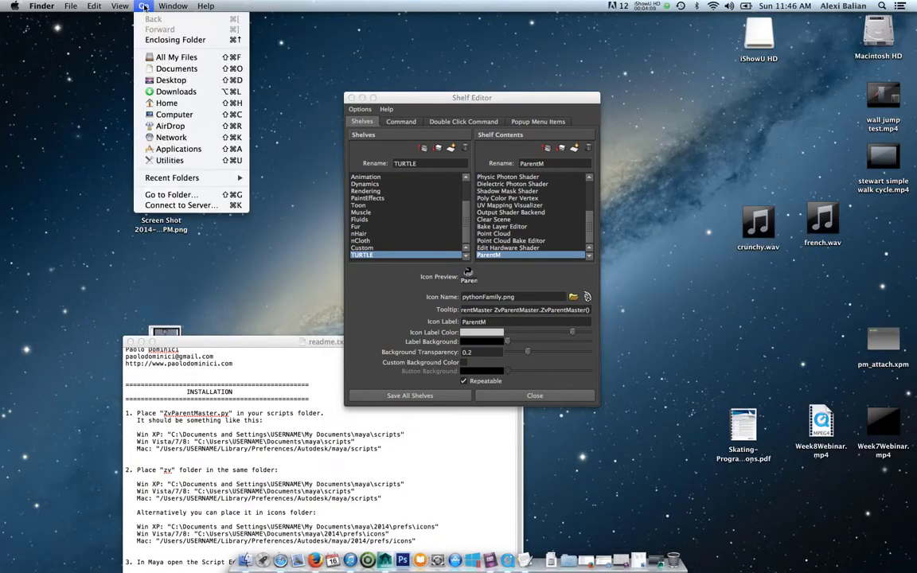
{"action": "key", "text": "alt"}
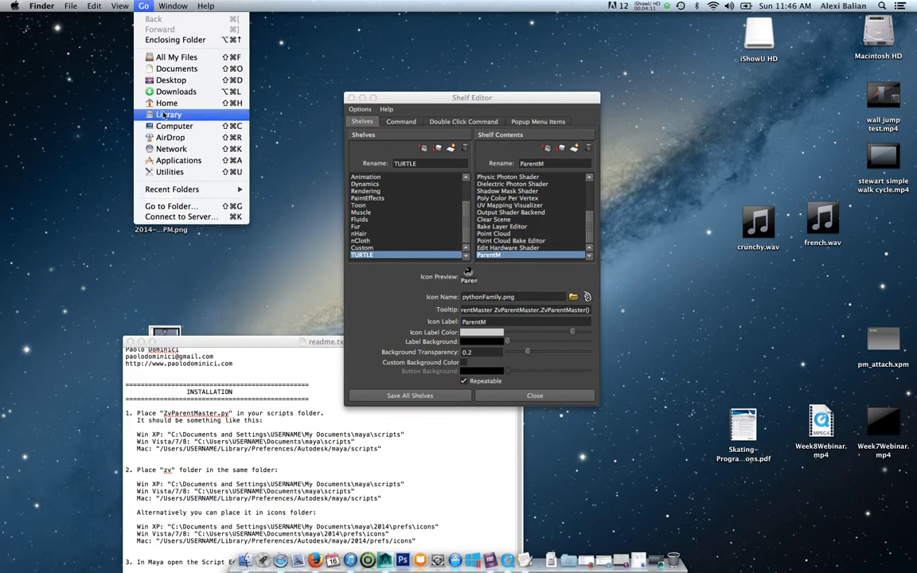
{"action": "left_click", "coordinate": [167, 115]}
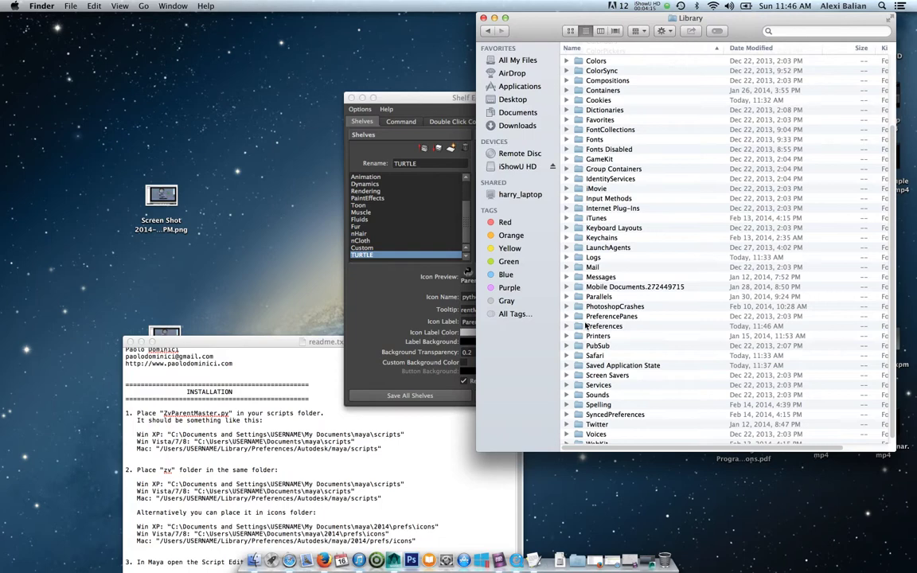
{"action": "double_click", "coordinate": [582, 326]}
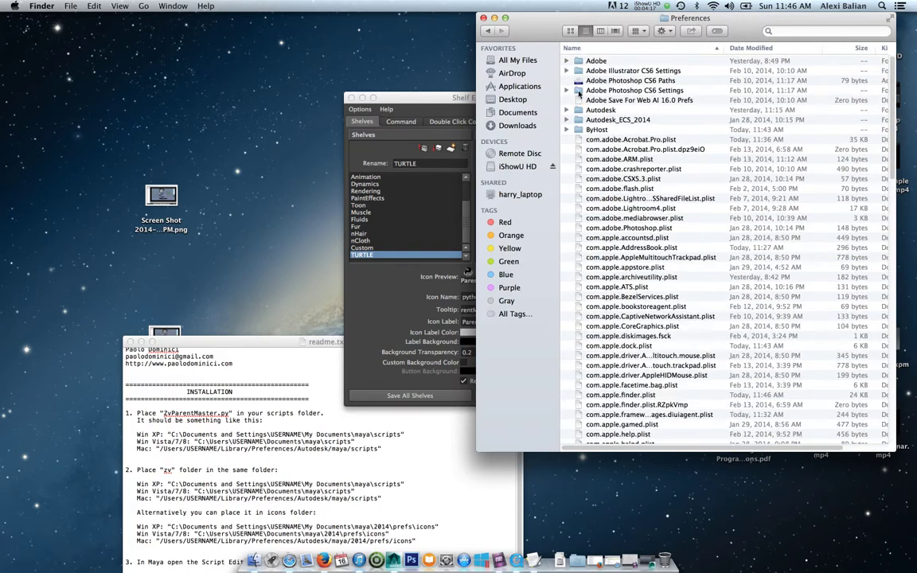
{"action": "double_click", "coordinate": [605, 110]}
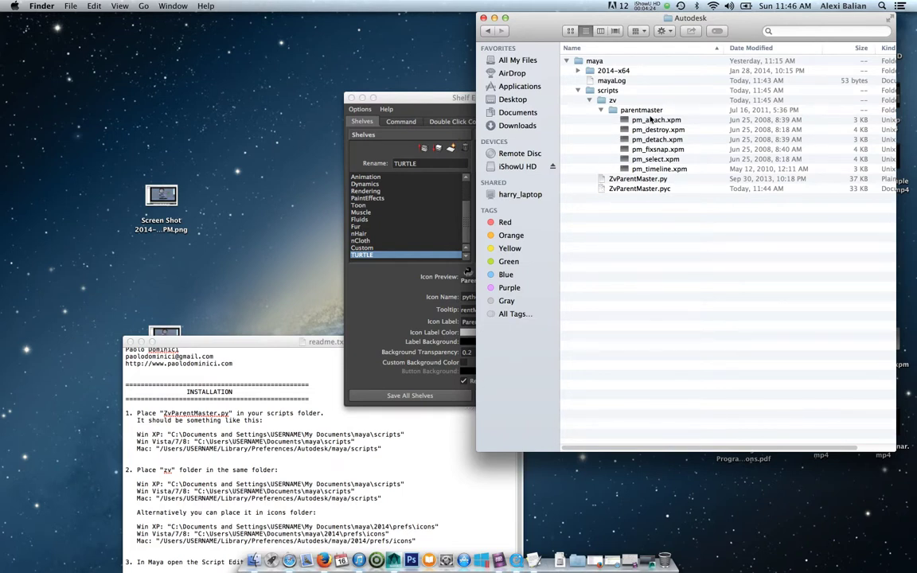
Locate pm_attach.xpm there, close the window, and move the desktop pm_attach.xpm under iShowU HD
{"action": "left_click", "coordinate": [654, 121]}
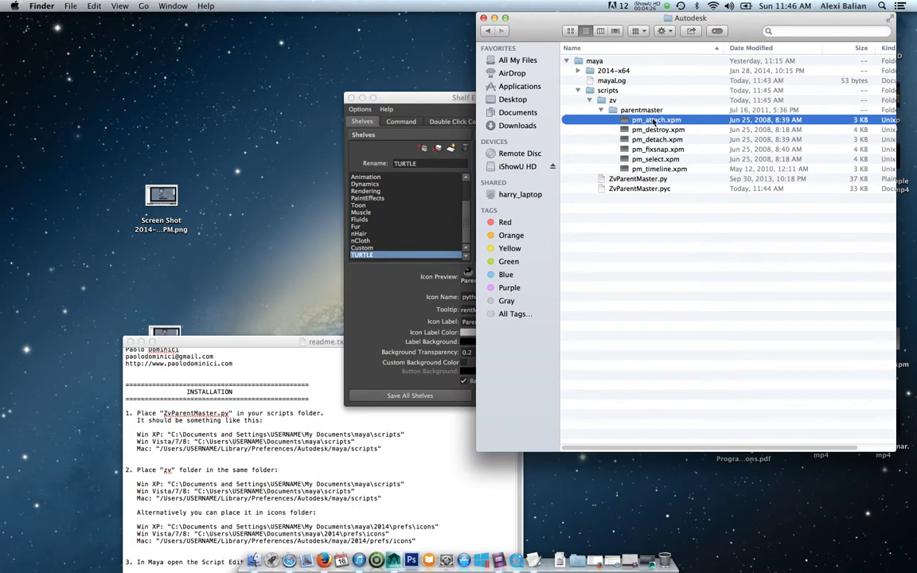
{"action": "right_click", "coordinate": [655, 121]}
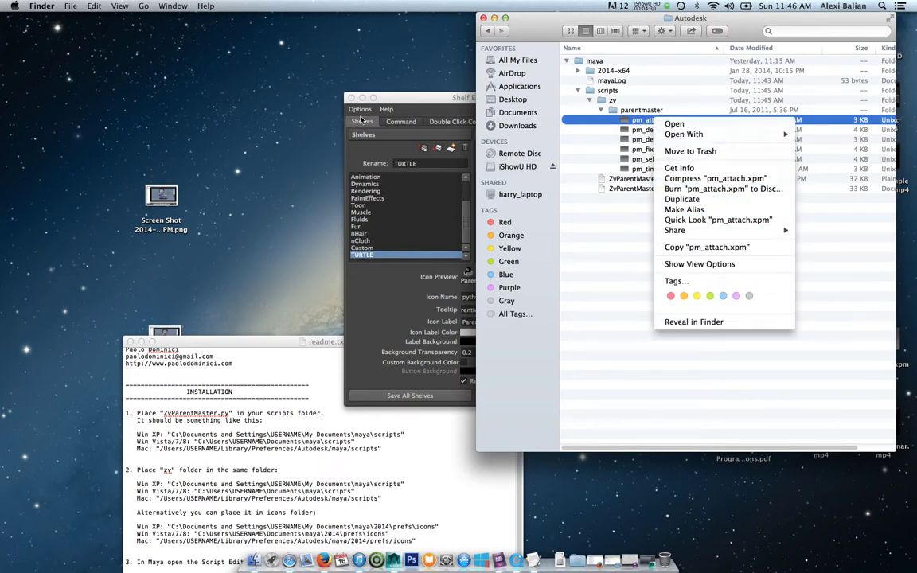
{"action": "left_click", "coordinate": [327, 109]}
{"action": "left_click", "coordinate": [482, 18]}
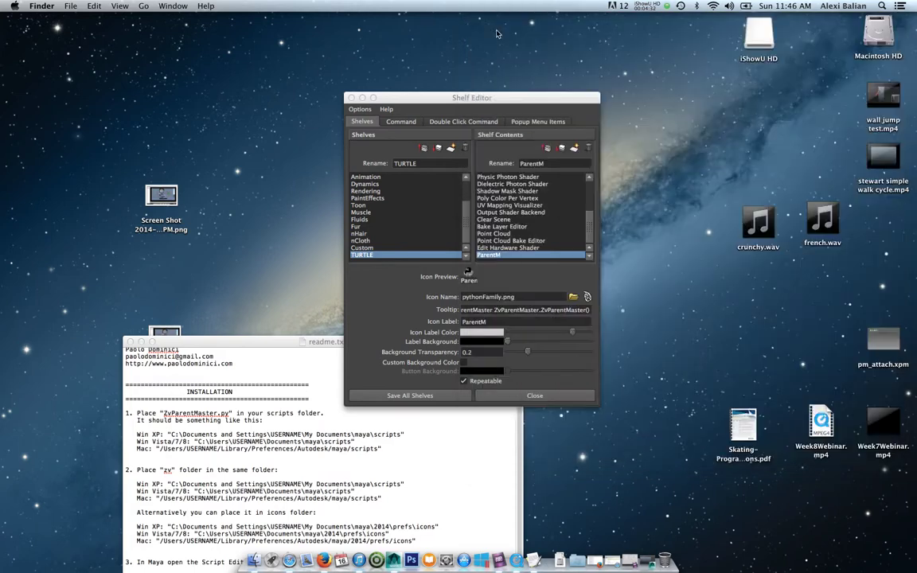
{"action": "left_click_drag", "start_coordinate": [882, 342], "coordinate": [762, 105]}
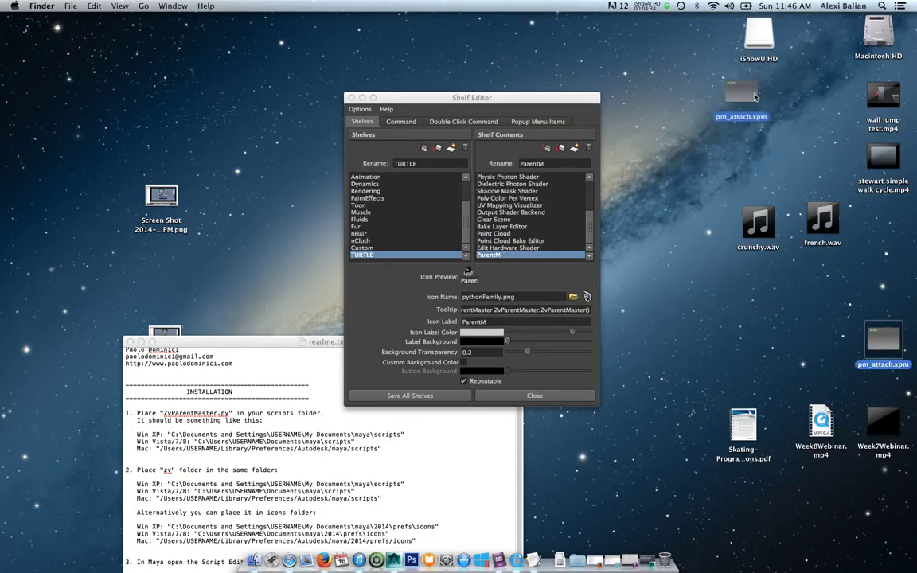
Set the ParentM shelf button icon to Desktop/pm_attach.xpm and save all shelves
{"action": "left_click", "coordinate": [649, 561]}
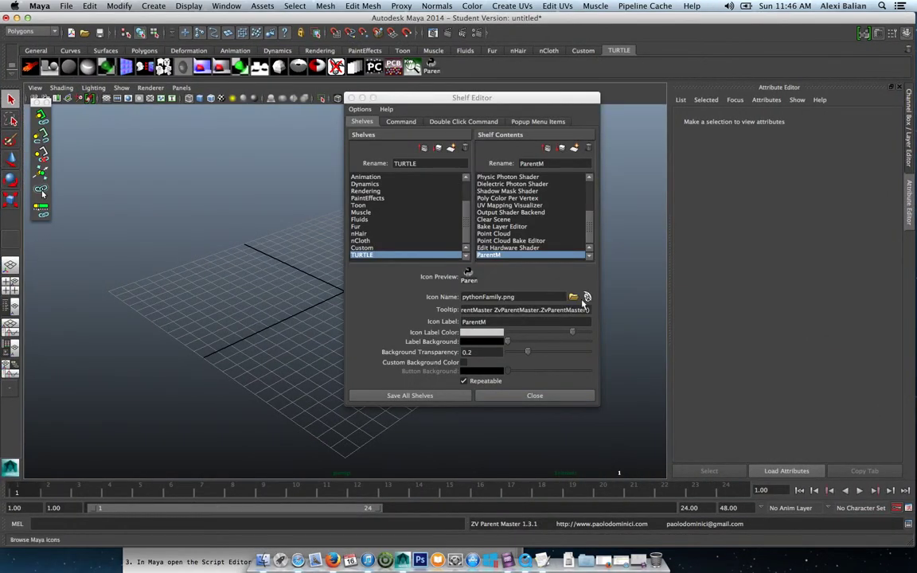
{"action": "left_click", "coordinate": [575, 298]}
{"action": "left_click", "coordinate": [574, 298]}
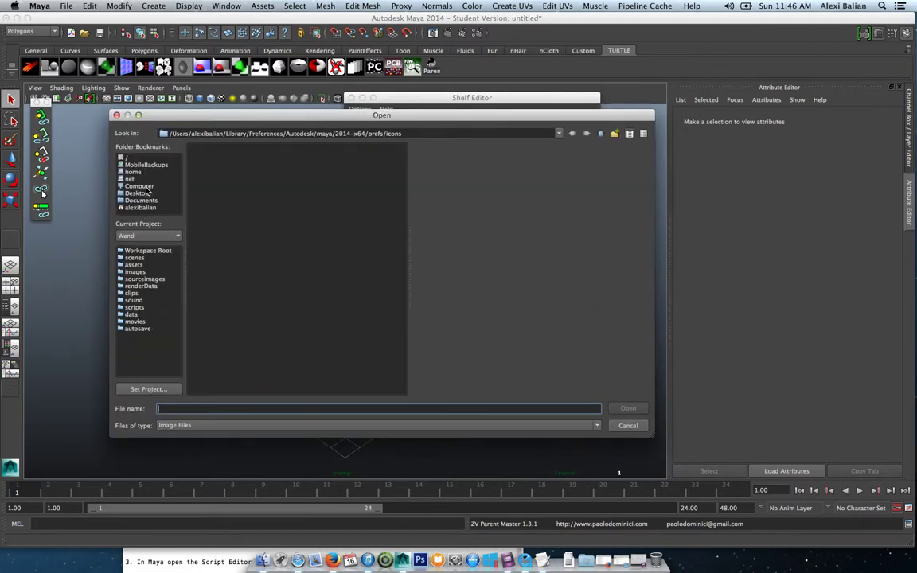
{"action": "left_click", "coordinate": [137, 194]}
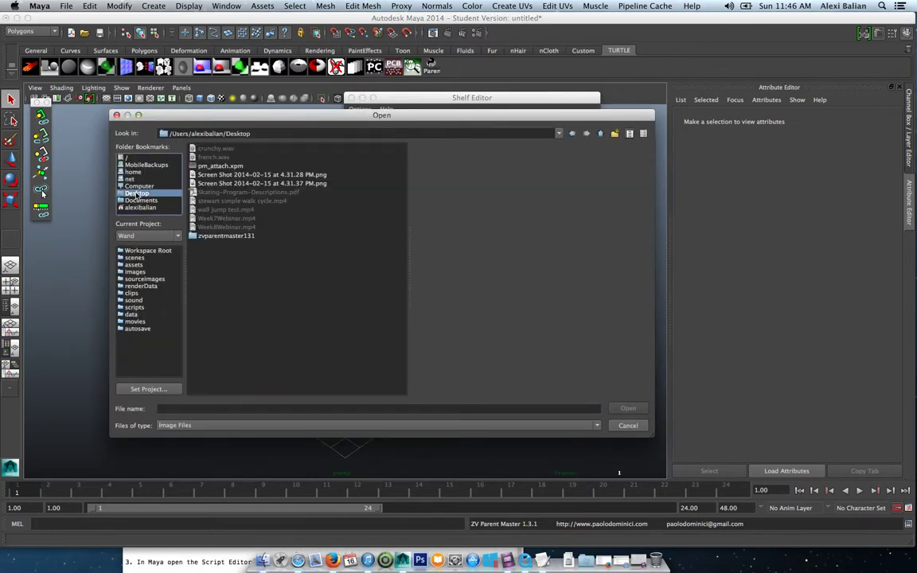
{"action": "left_click", "coordinate": [220, 166]}
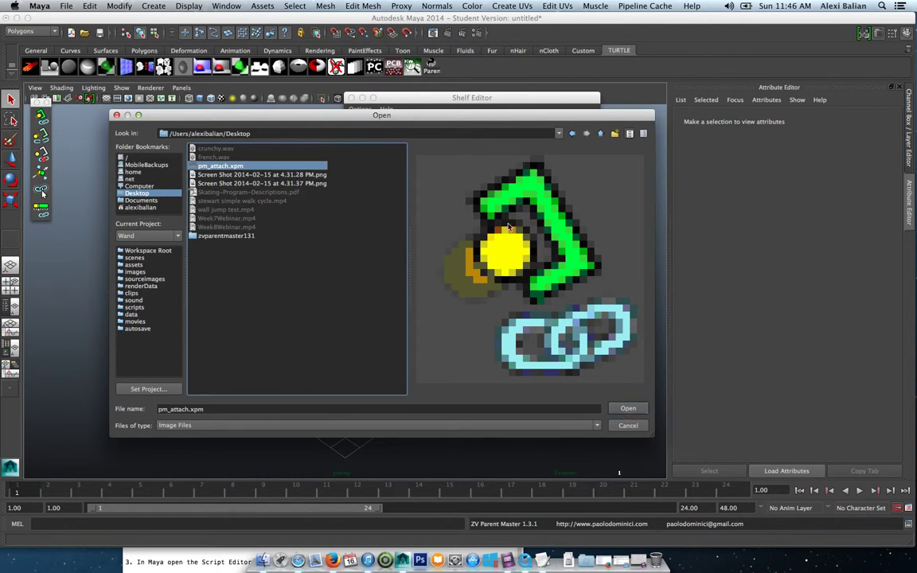
{"action": "left_click", "coordinate": [628, 409]}
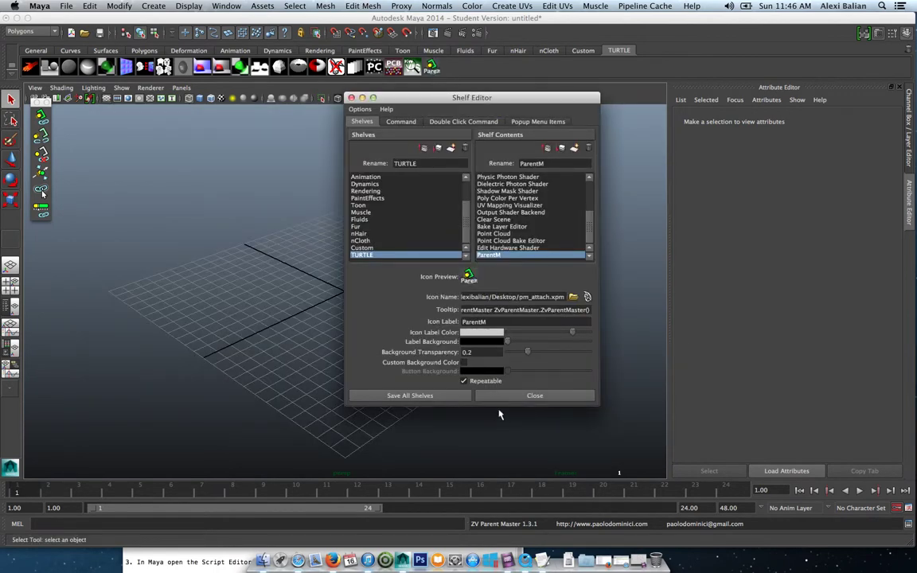
{"action": "left_click", "coordinate": [437, 395]}
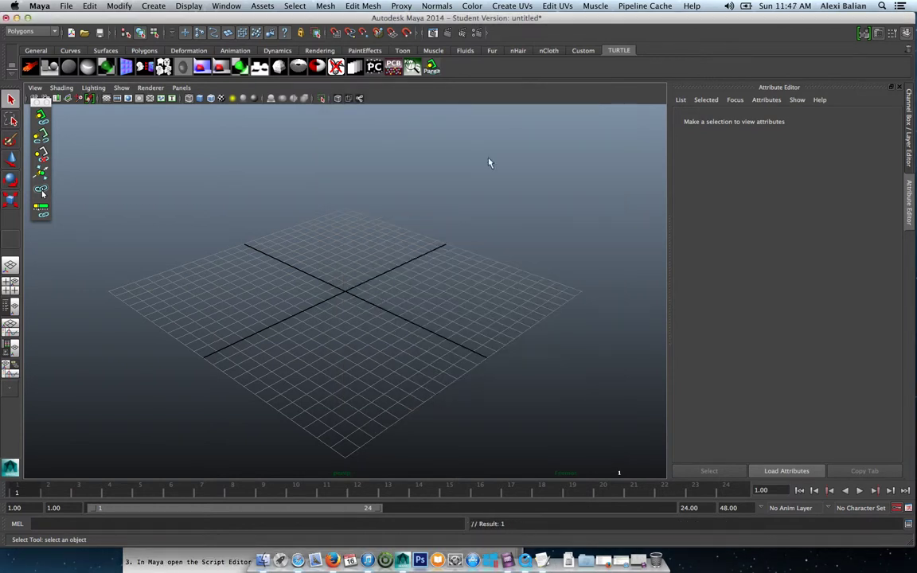
Run ZV Parent Master several times from the TURTLE ParentM button, then minimise Maya and open the iShowU HD menu
{"action": "left_click", "coordinate": [583, 51]}
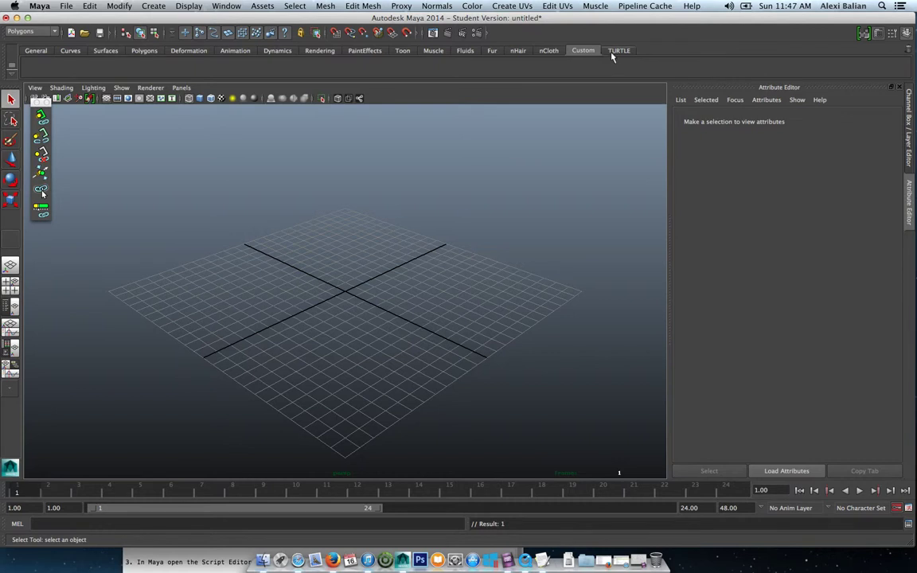
{"action": "left_click", "coordinate": [613, 53]}
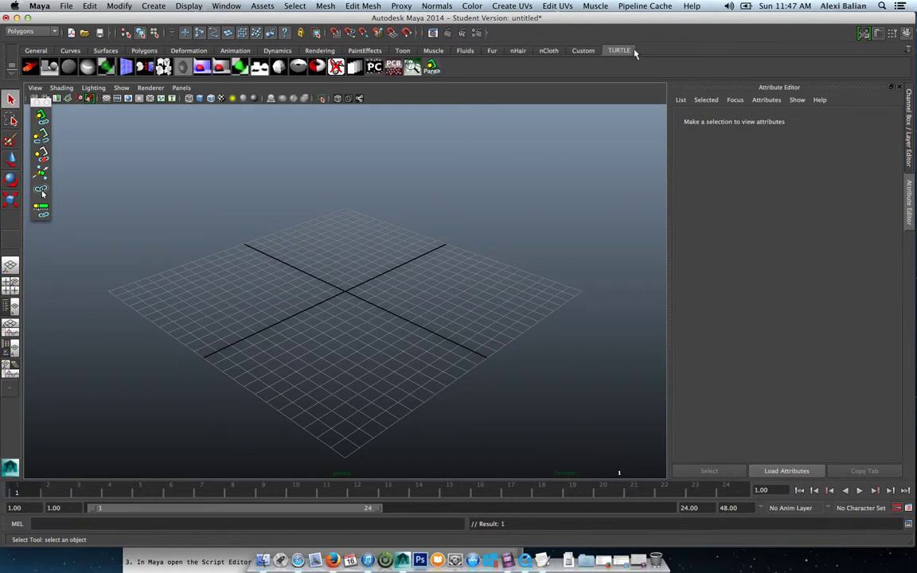
{"action": "left_click", "coordinate": [433, 71]}
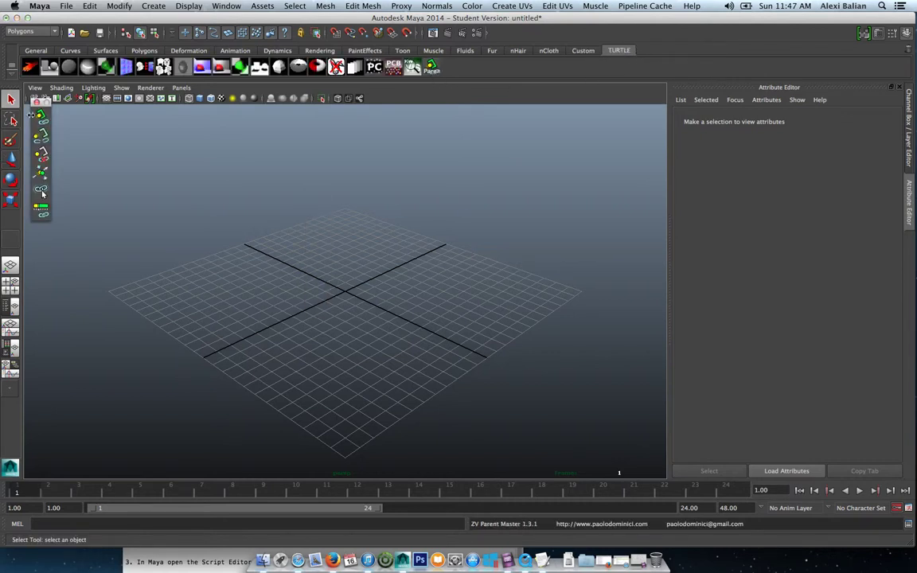
{"action": "left_click", "coordinate": [36, 102]}
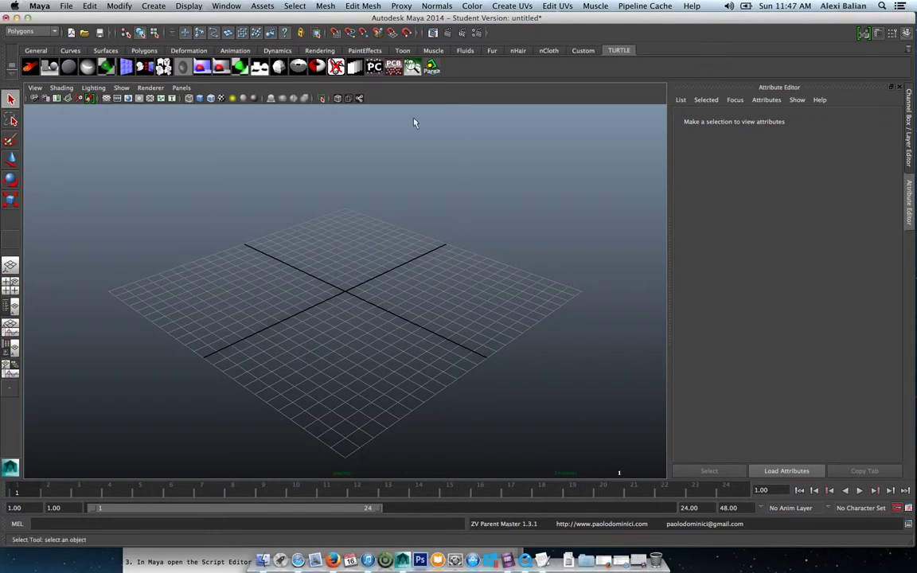
{"action": "left_click", "coordinate": [431, 69]}
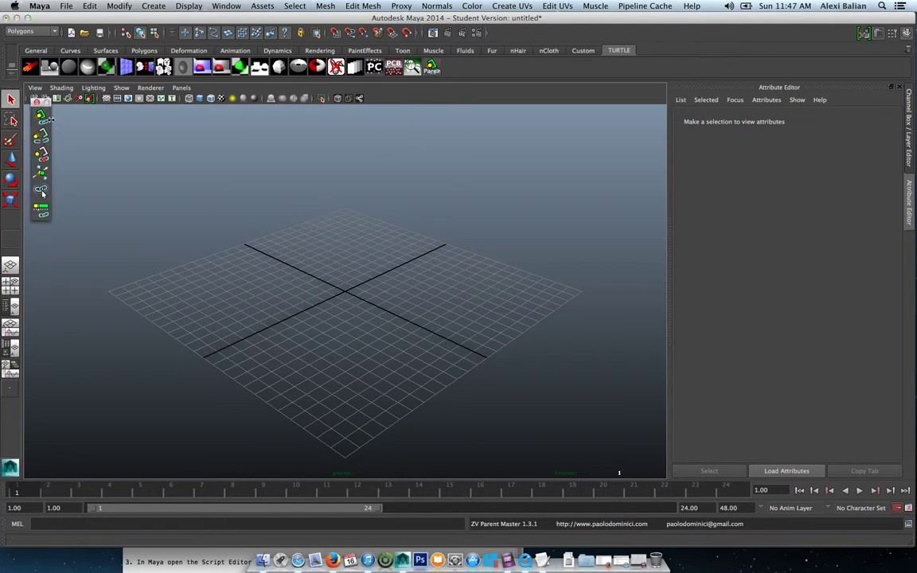
{"action": "left_click", "coordinate": [16, 18]}
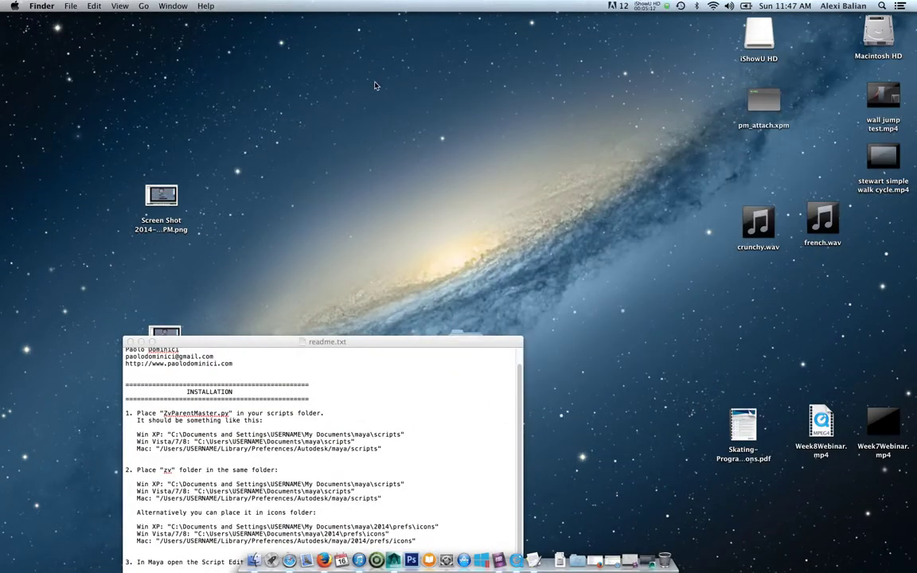
{"action": "left_click", "coordinate": [666, 7]}
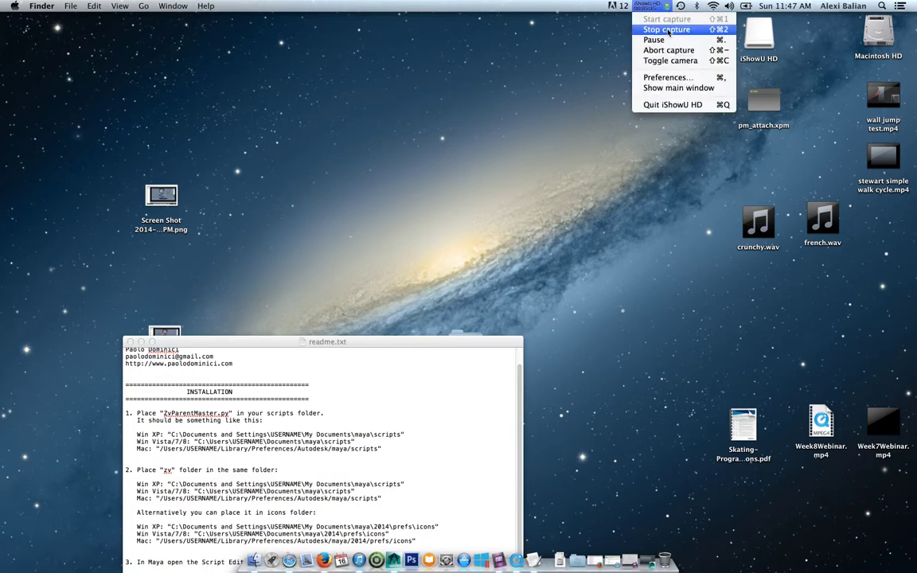